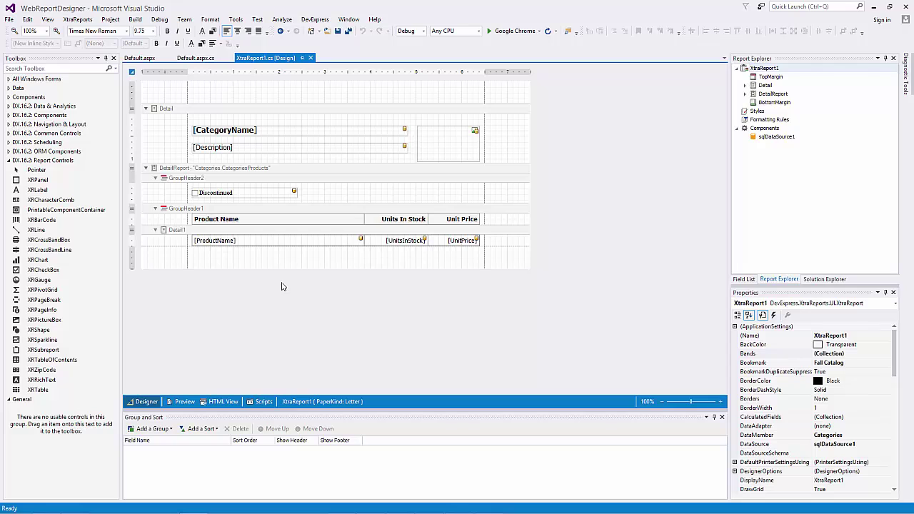
Drop an ASPxReportDesigner control from the Toolbox onto Default.aspx
key("ctrl+Tab")
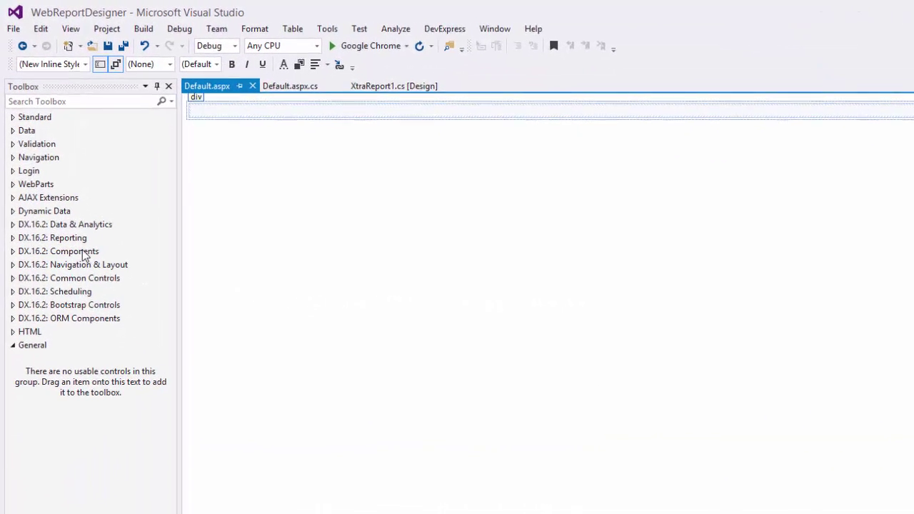
left_click(47, 162)
left_click_drag(86, 270, 267, 116)
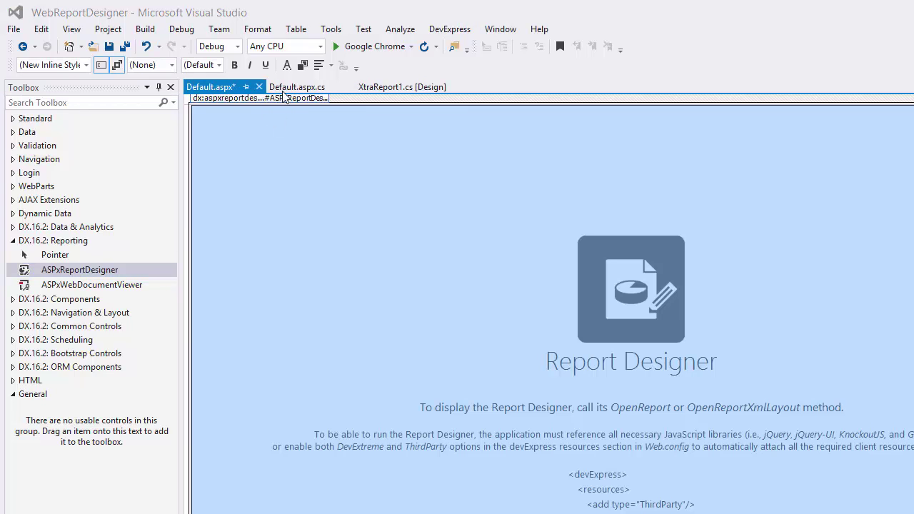
Add Page_Load code that opens a new XtraReport1 with ASPxReportDesigner1.OpenReport
left_click(289, 87)
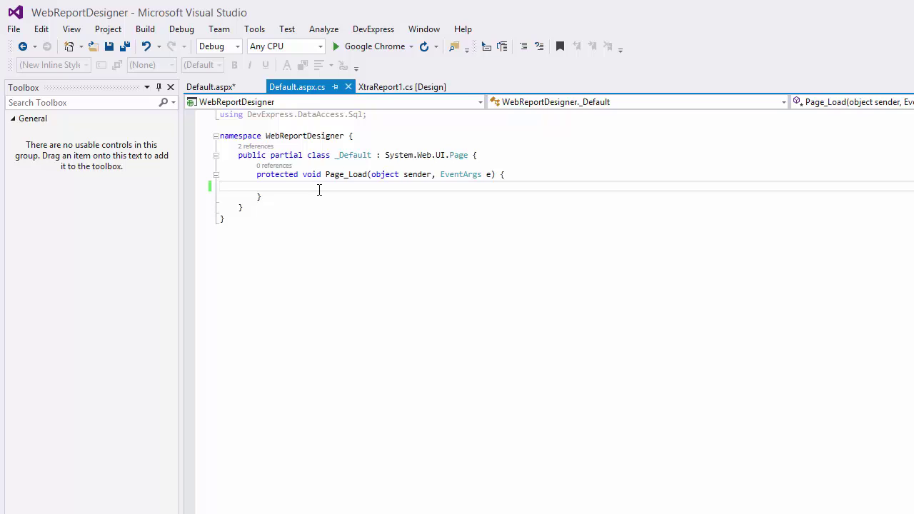
type("XtraReport1 report = new XtraReport1(); ASPxReportDesigner1.OpenReport(report);")
left_click_drag(367, 197, 414, 196)
left_click(462, 197)
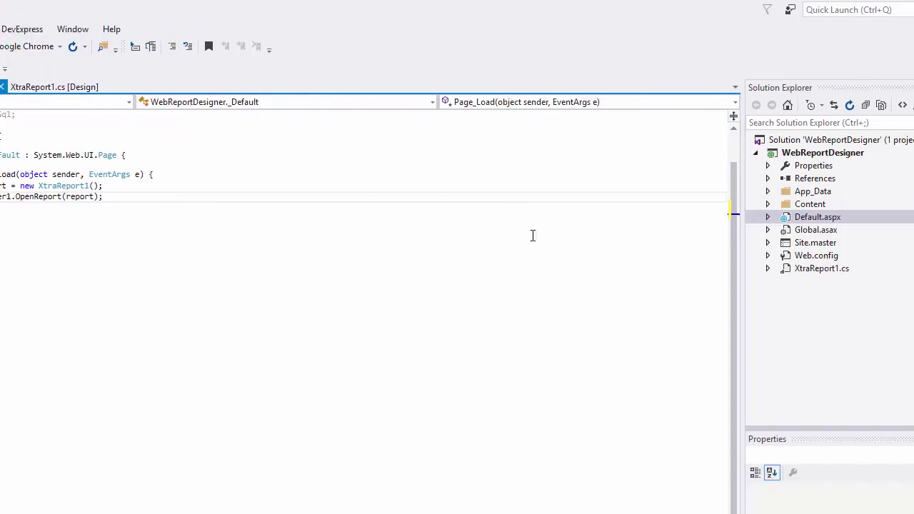
left_click(691, 261)
Add a resources block with ThirdParty and DevExtreme entries to Web.config's devExpress section
double_click(692, 261)
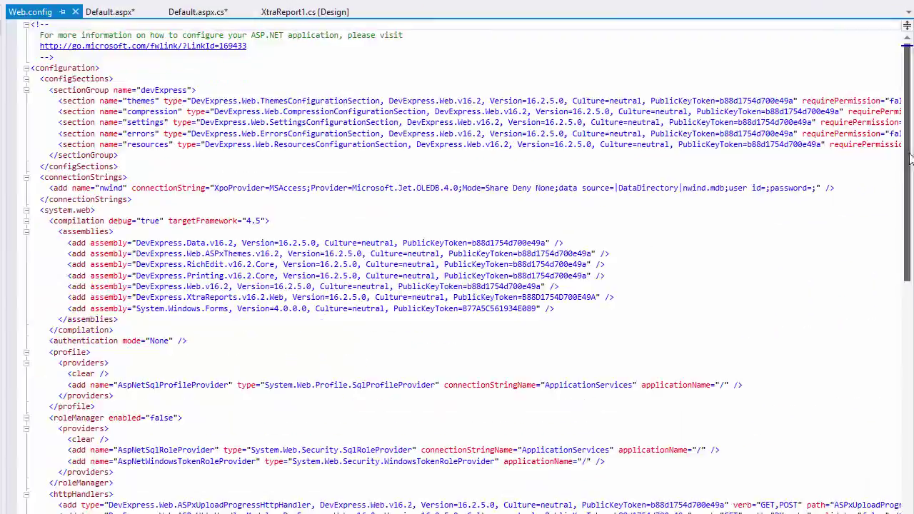
scroll(321, 286, "down", 15)
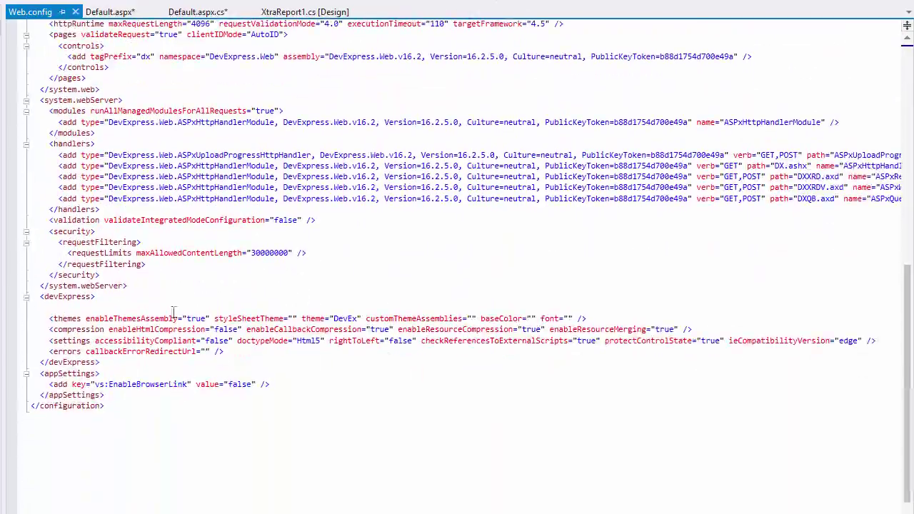
left_click(153, 310)
type("<resources>     <add type=\"ThirdParty\" />     <add type=\"DevExtreme\" /> </resources>")
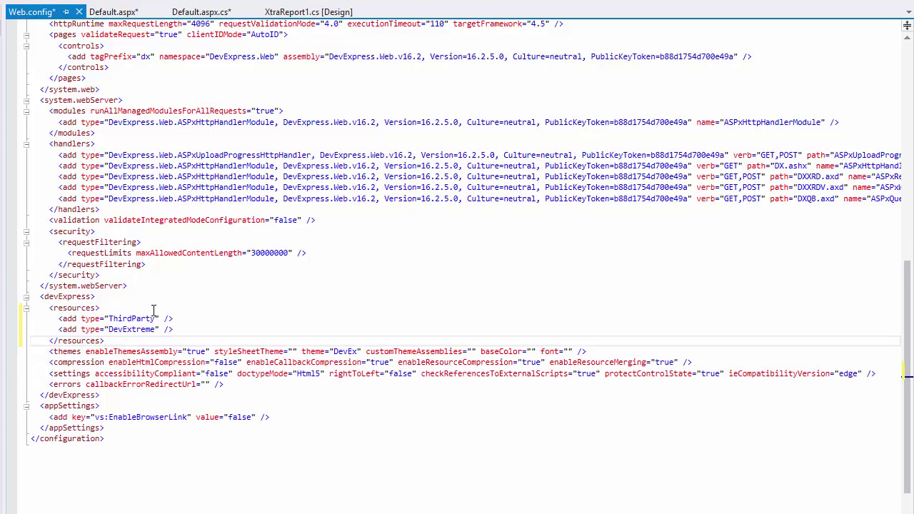
double_click(139, 319)
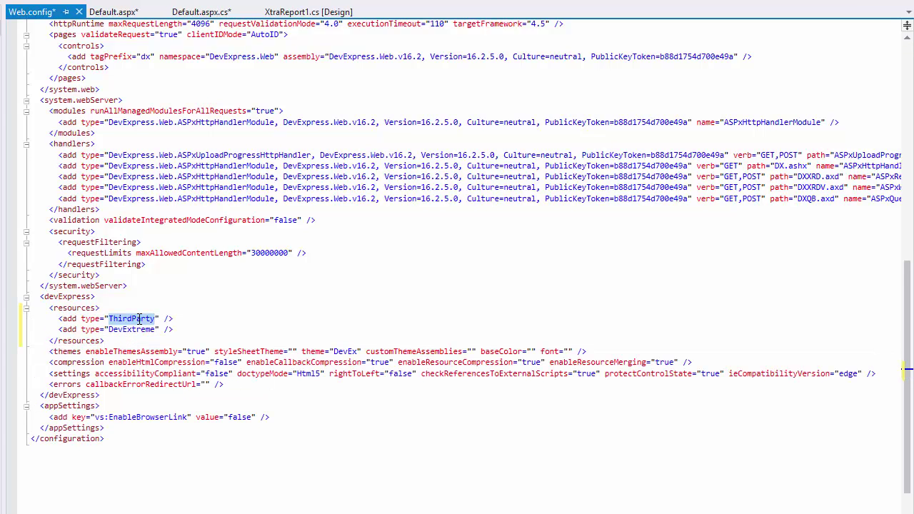
double_click(137, 330)
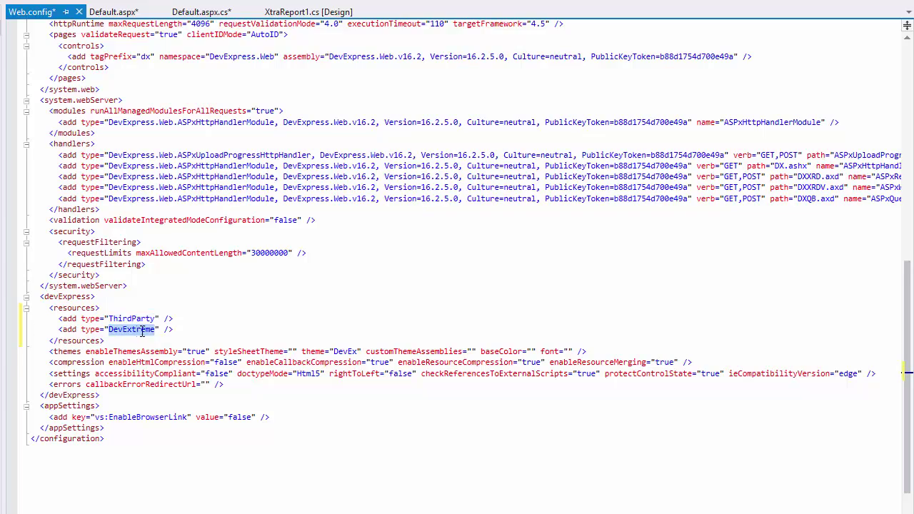
left_click(185, 329)
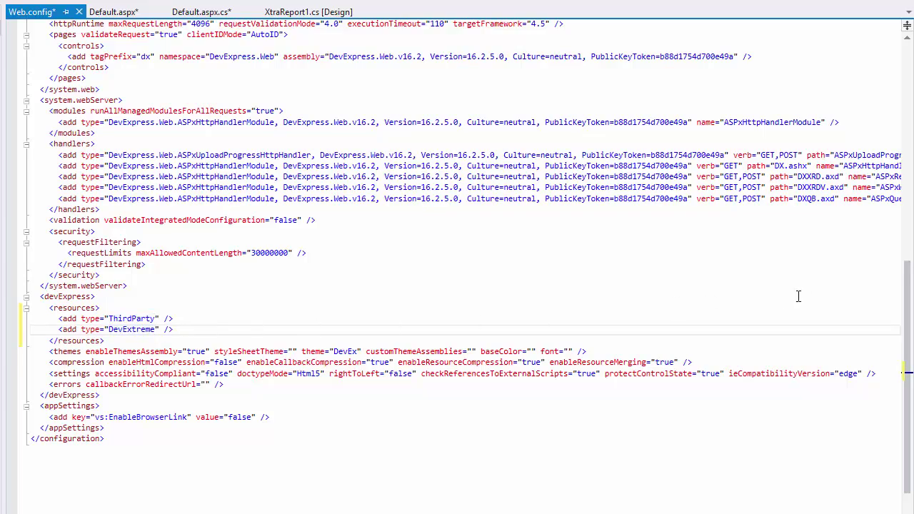
left_click_drag(907, 293, 837, 84)
double_click(389, 136)
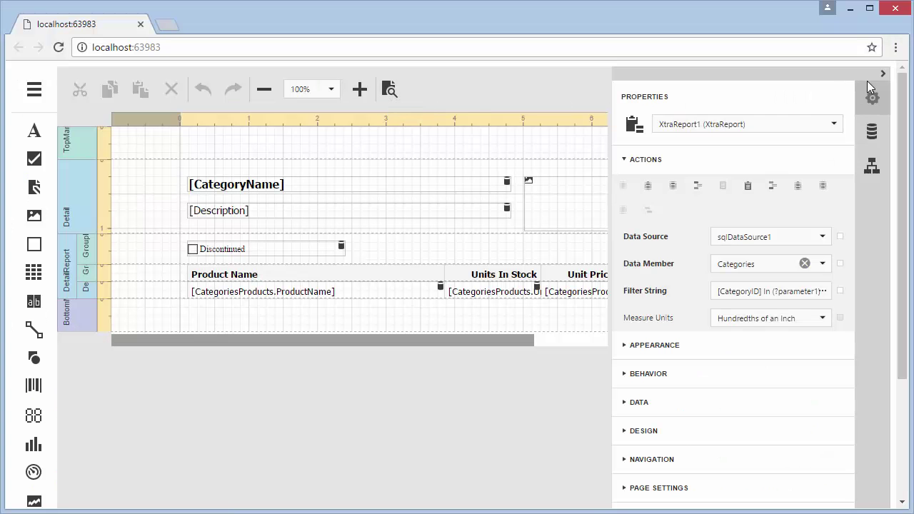
Collapse the Properties panel, preview the category and products report, then return to design
left_click(883, 74)
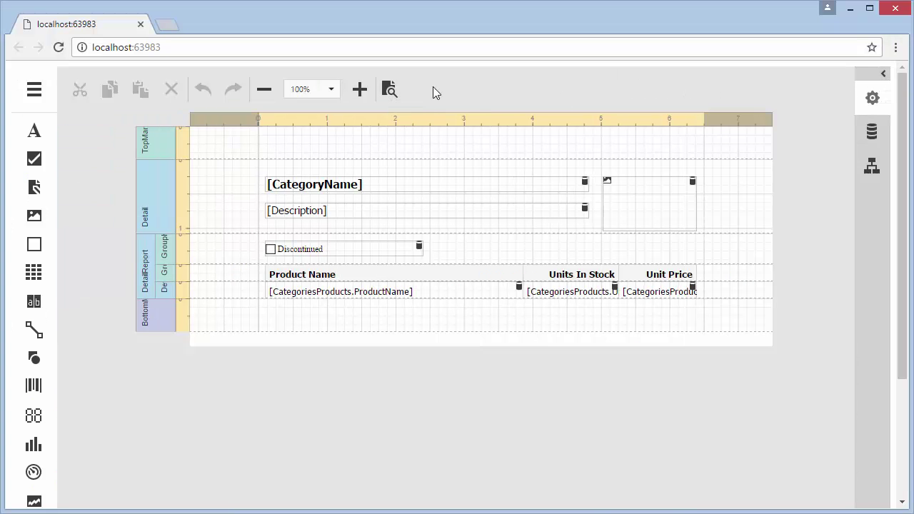
left_click(392, 89)
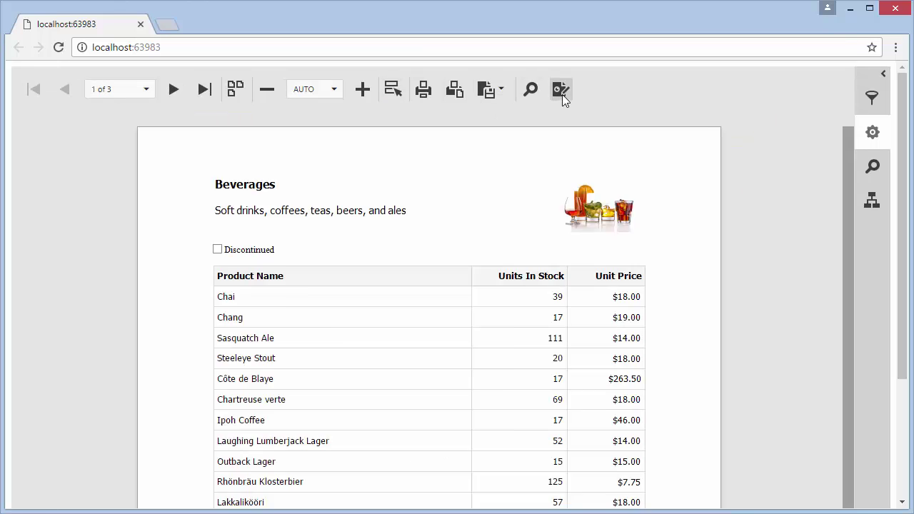
left_click(566, 91)
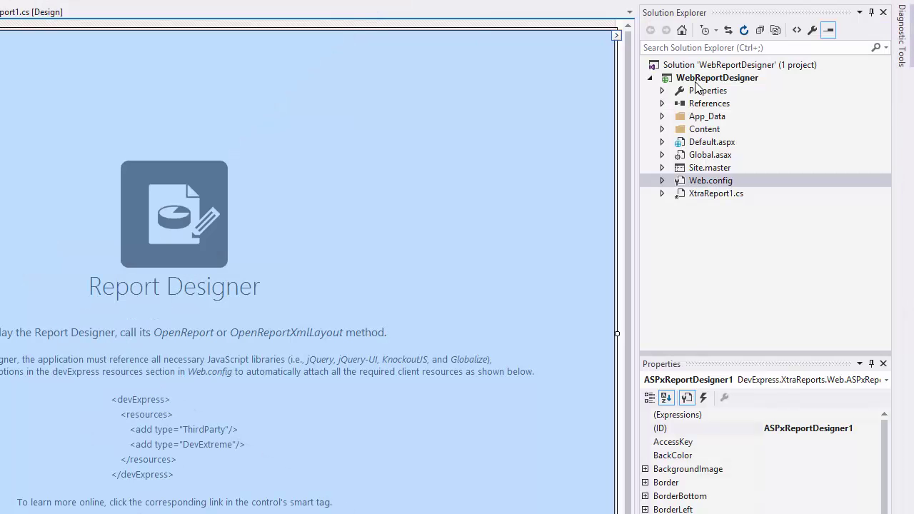
Add D:\Icons\CustomButton.png to the WebReportDesigner project as an existing item
right_click(697, 79)
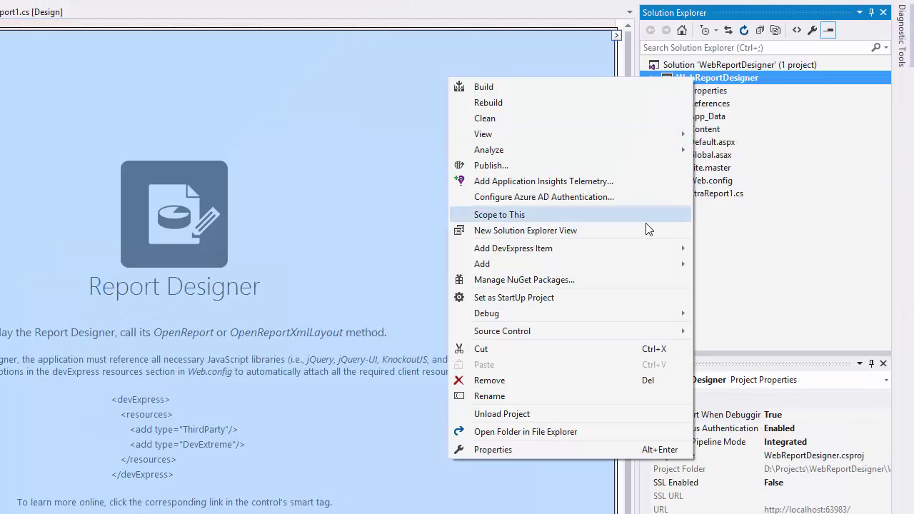
mouse_move(633, 263)
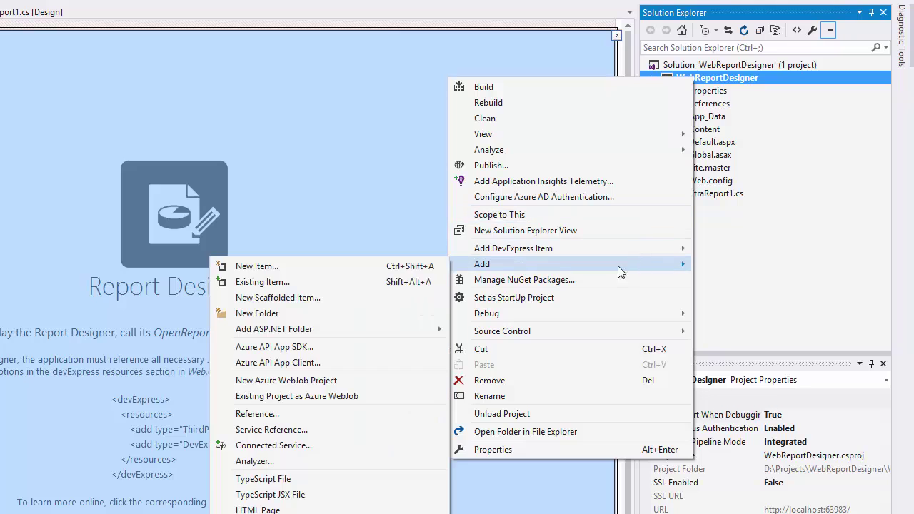
left_click(414, 282)
left_click(275, 151)
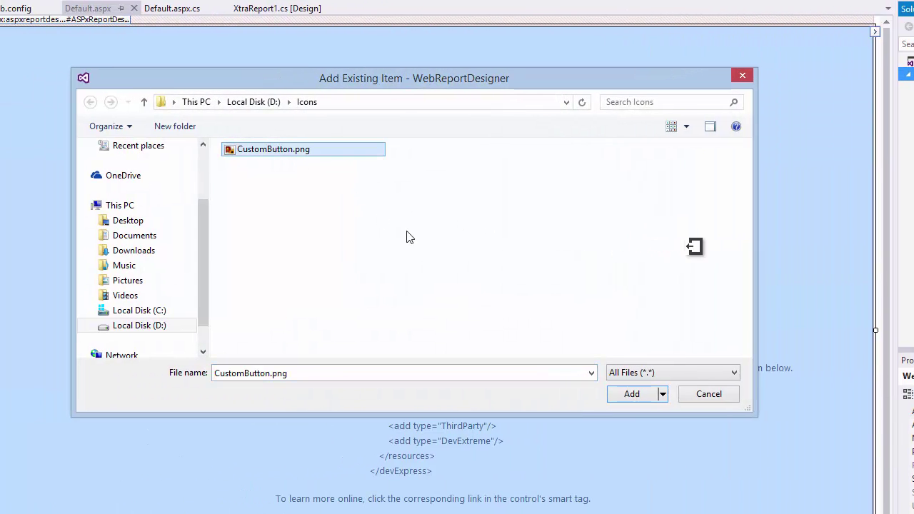
left_click(634, 394)
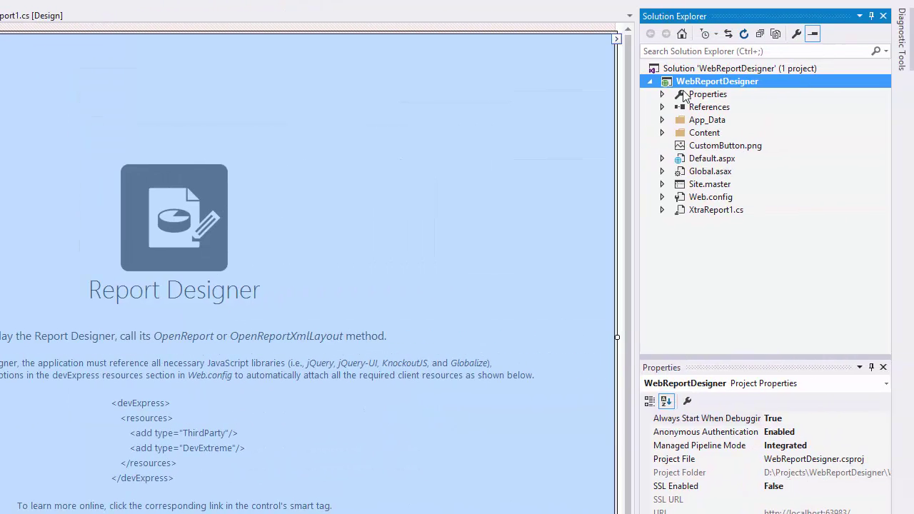
Add a new style sheet named CustomButton.css to the project
right_click(685, 90)
mouse_move(539, 274)
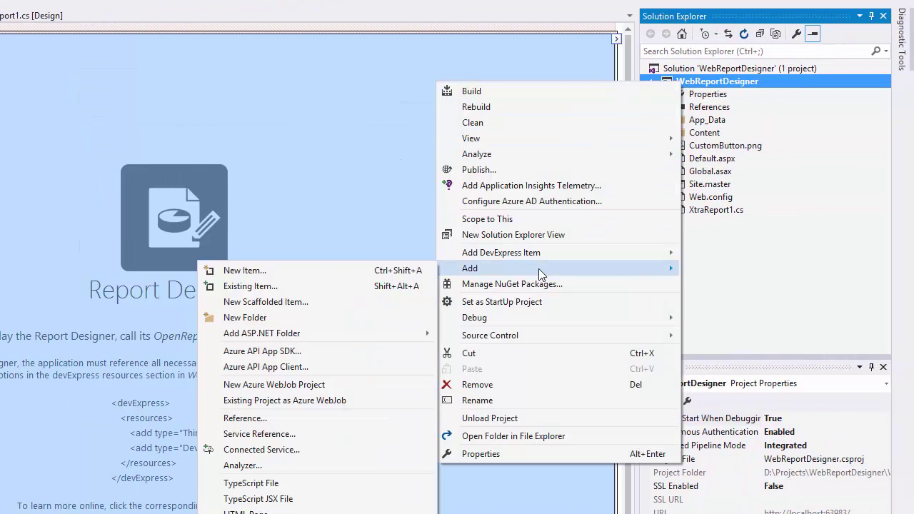
left_click(402, 270)
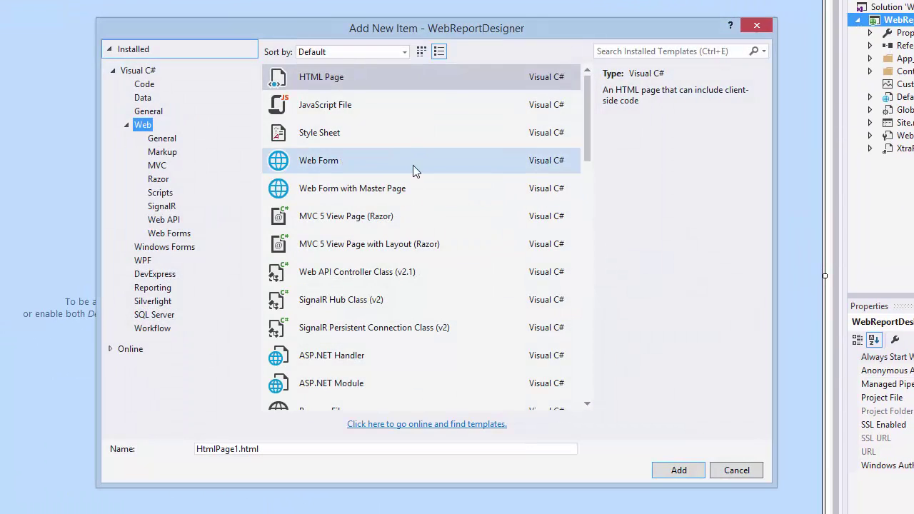
left_click(296, 150)
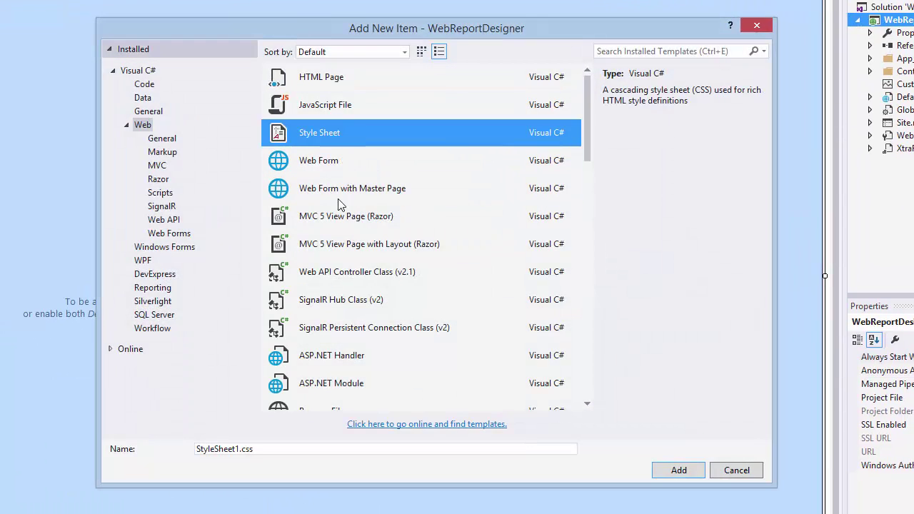
left_click(275, 448)
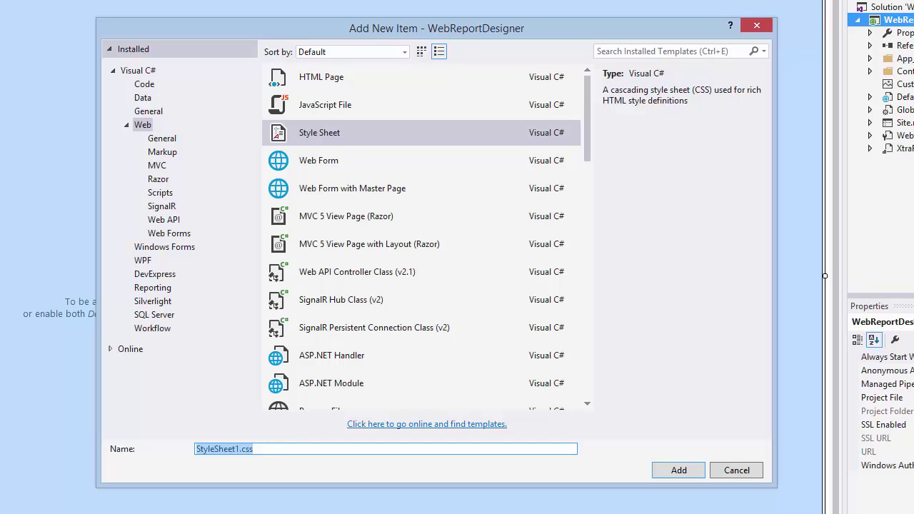
type("CustomButton.css")
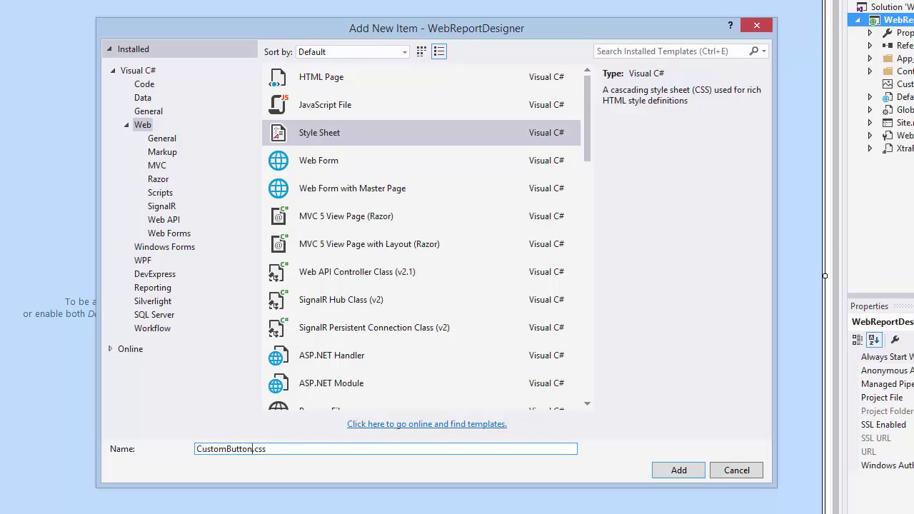
left_click(677, 473)
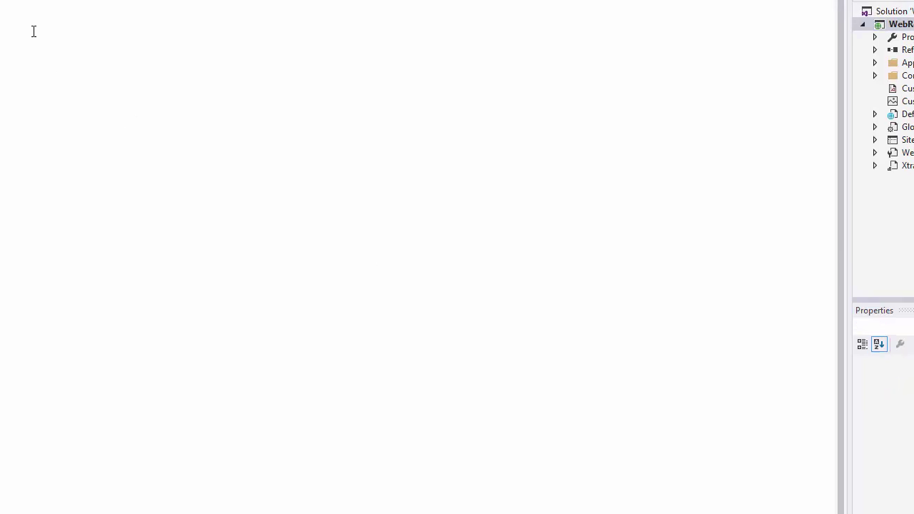
Replace the default body rule with a .customButton rule using CustomButton.png no-repeat, and save
left_click_drag(21, 28, 29, 37)
type(".customButton {   background-image: url(../CustomButton.png);   background-repeat: no-repeat; }")
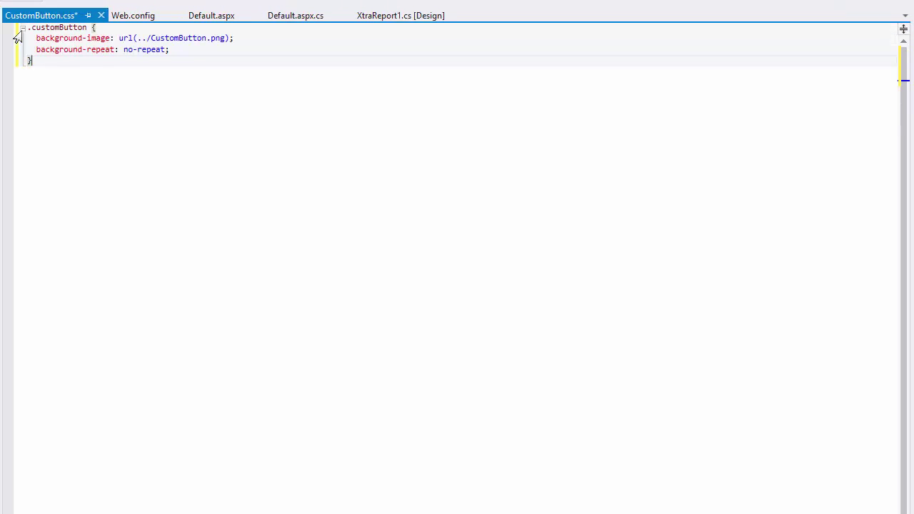
key("ctrl+s")
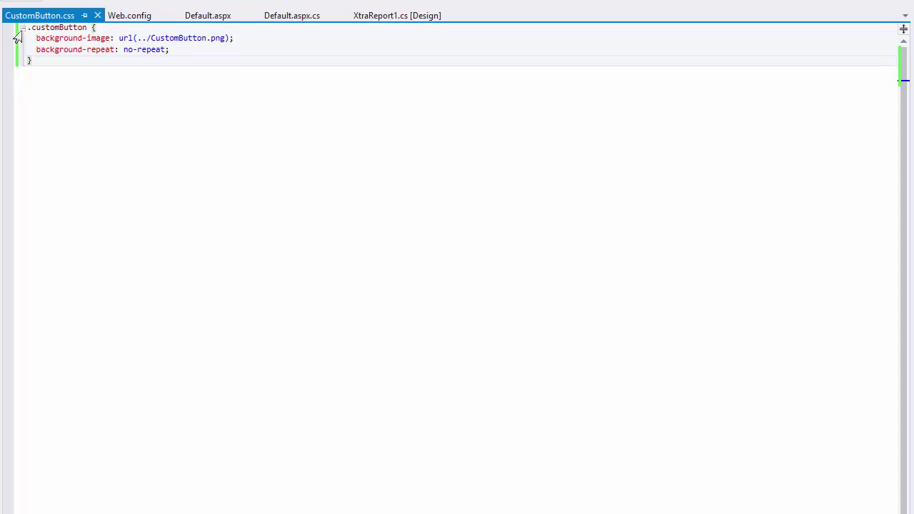
Link CustomButton.css in Default.aspx's head markup and return to Design view
left_click(193, 17)
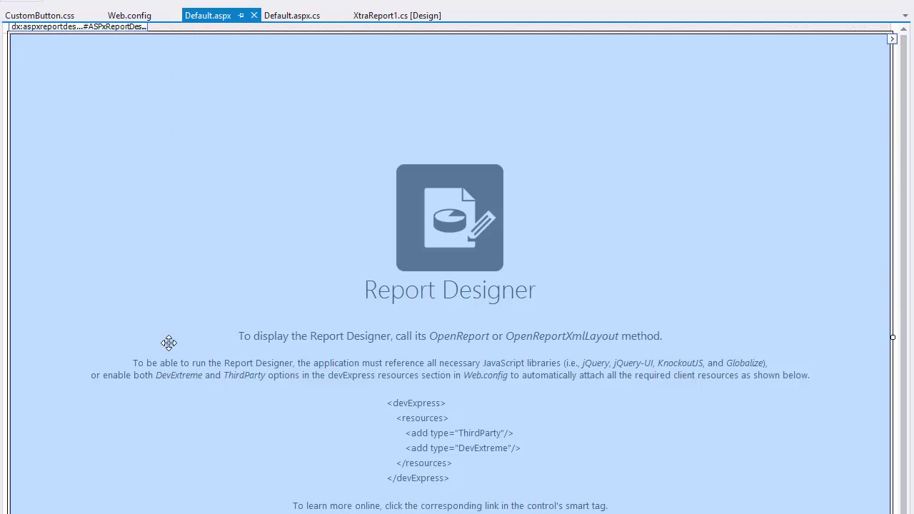
left_click(130, 483)
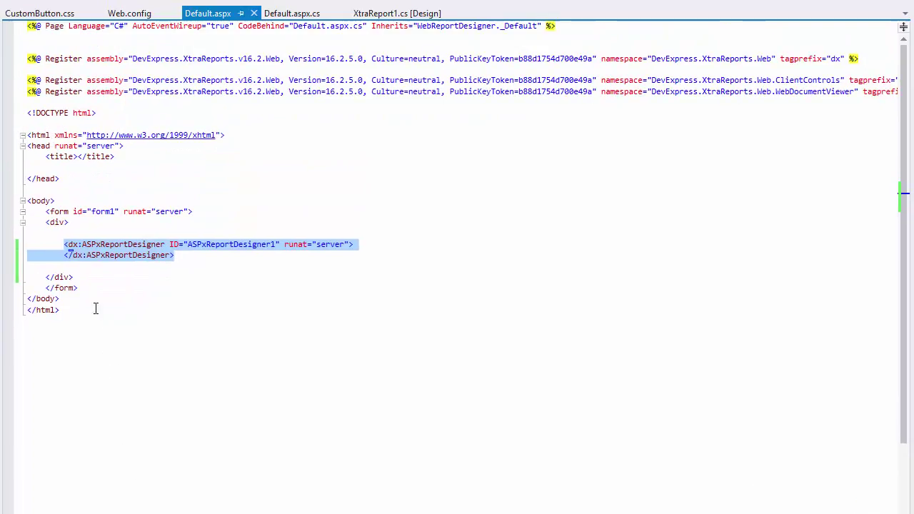
left_click(100, 49)
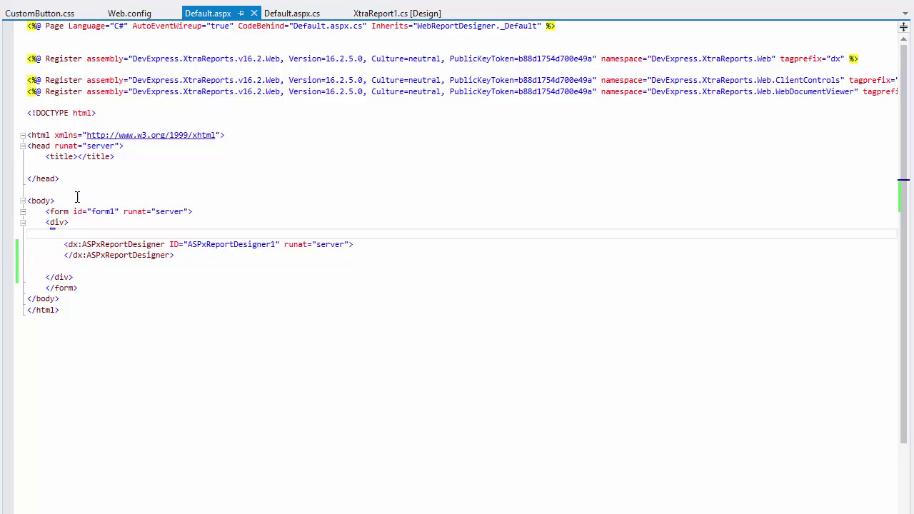
left_click(62, 169)
type("<link rel=\"stylesheet\" href=\"CustomButton.css\" />")
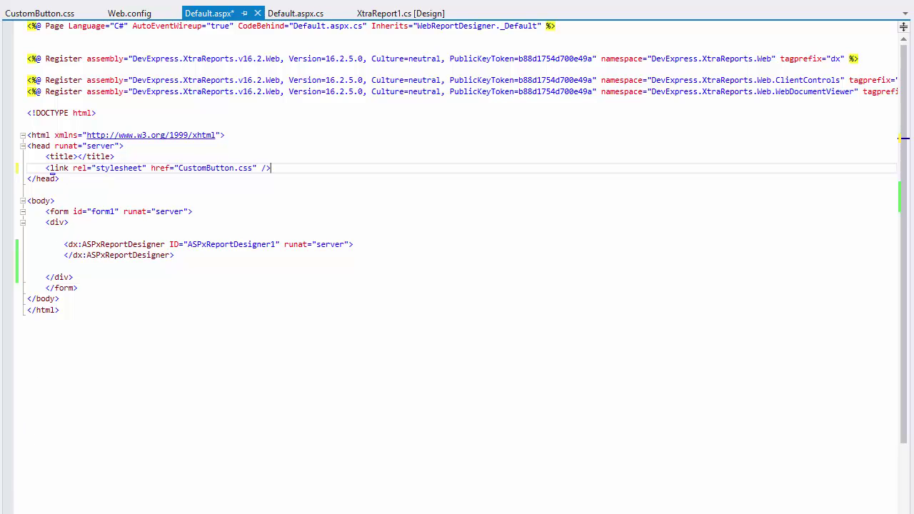
key("shift+F7")
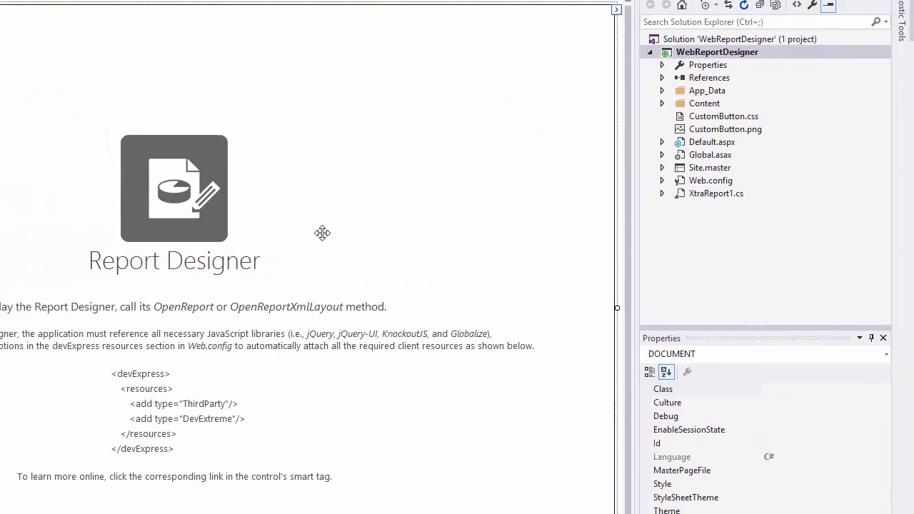
In the control's Designer, add a new menu item placed in the Toolbar container
left_click(626, 232)
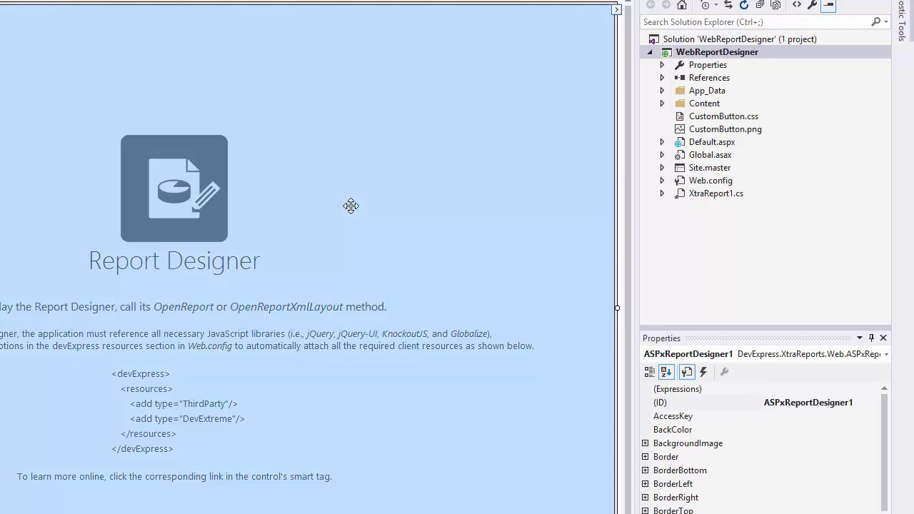
left_click(616, 10)
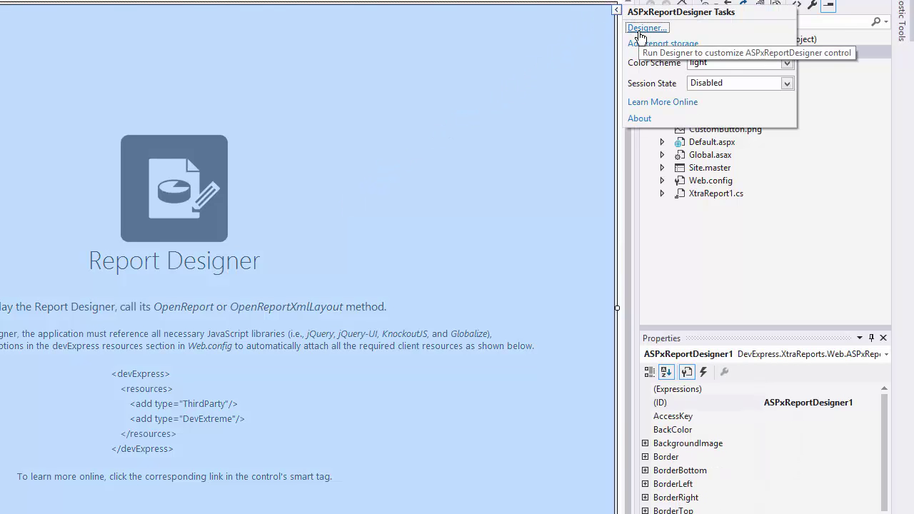
left_click(642, 30)
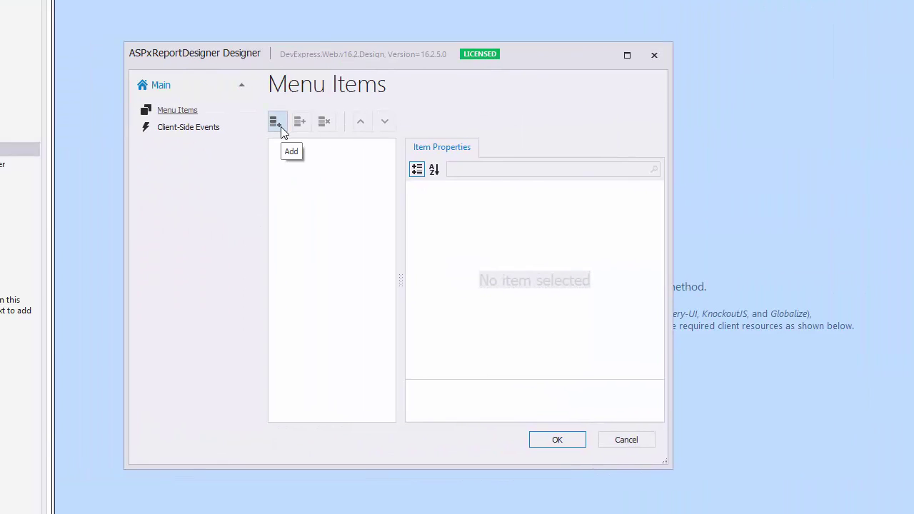
left_click(277, 123)
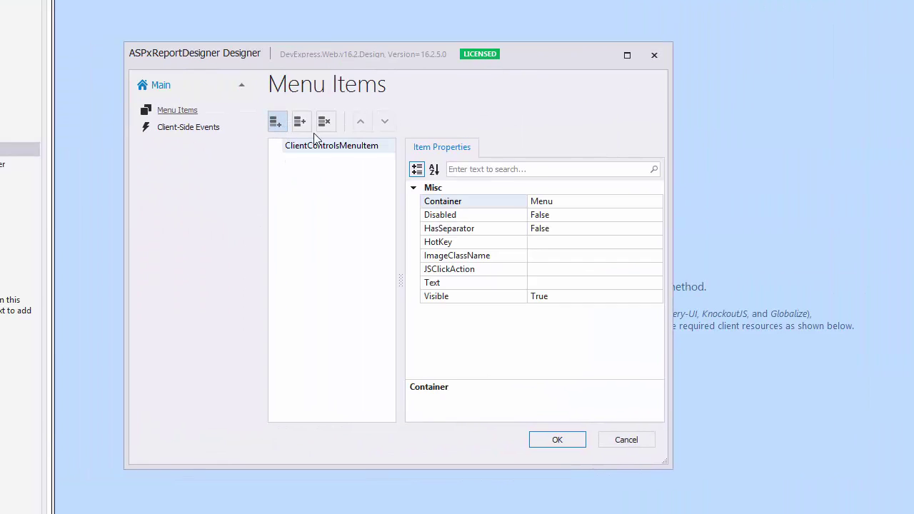
left_click(576, 208)
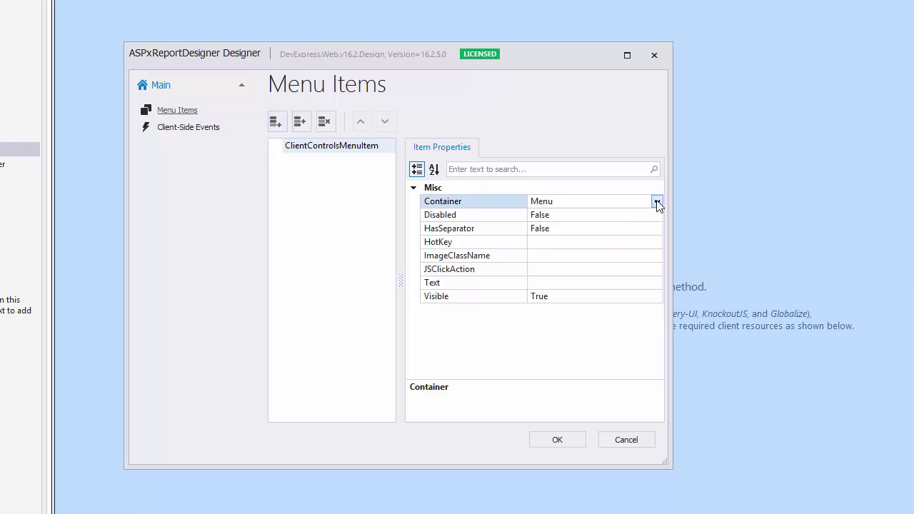
left_click(656, 203)
left_click(617, 216)
Set the item's ImageClassName to customButton, JSClickAction to an alert, and Text to 'Custom Command'
left_click(599, 257)
type("customButton")
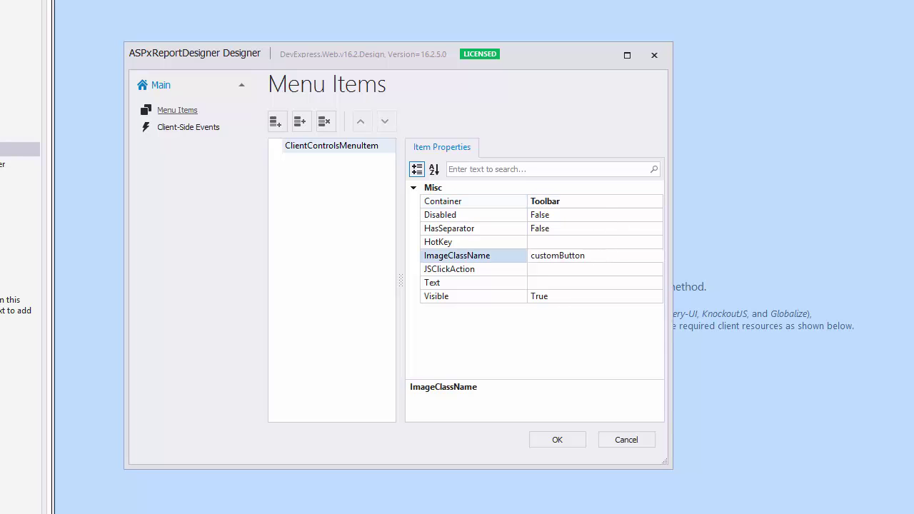
key("Return")
left_click(597, 271)
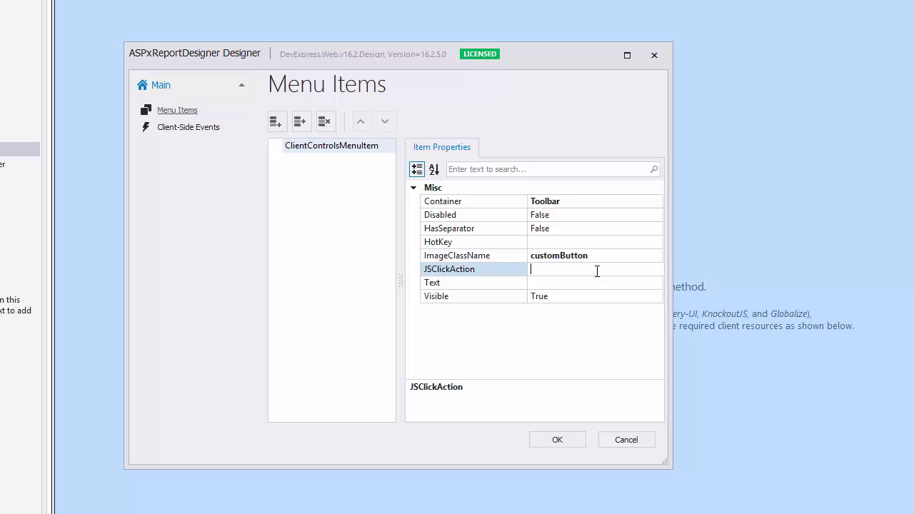
type("function(s,e) {alert(\"Clicked\");}")
key("Return")
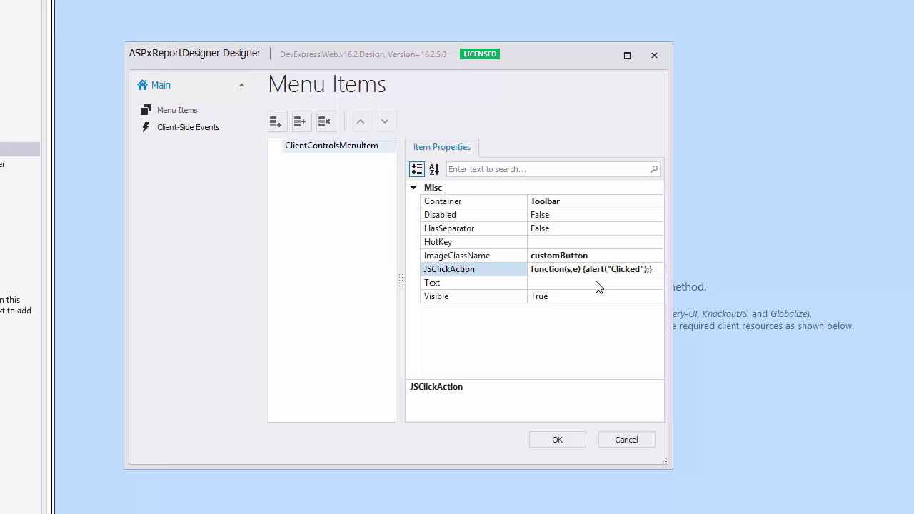
left_click(596, 283)
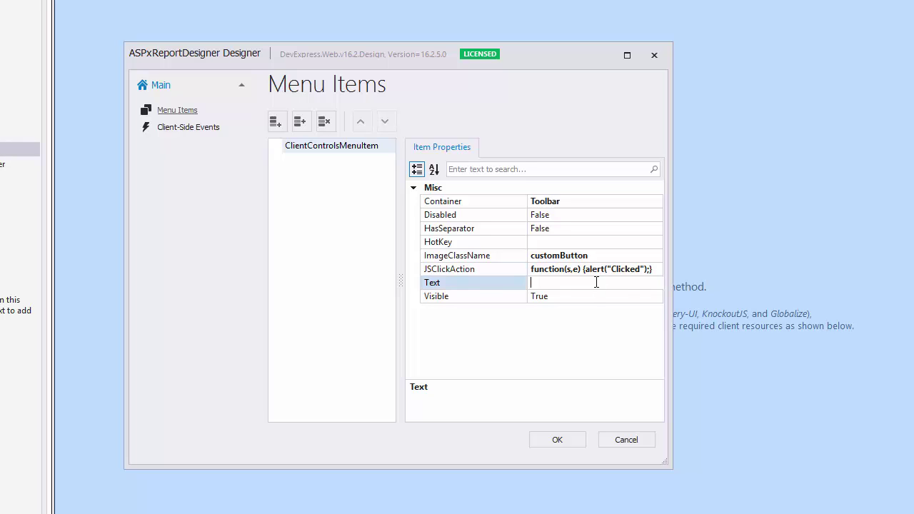
type("Custom Command")
key("Return")
Apply the menu item, then test Custom Command in the running app and dismiss its 'Clicked' alert
left_click(561, 437)
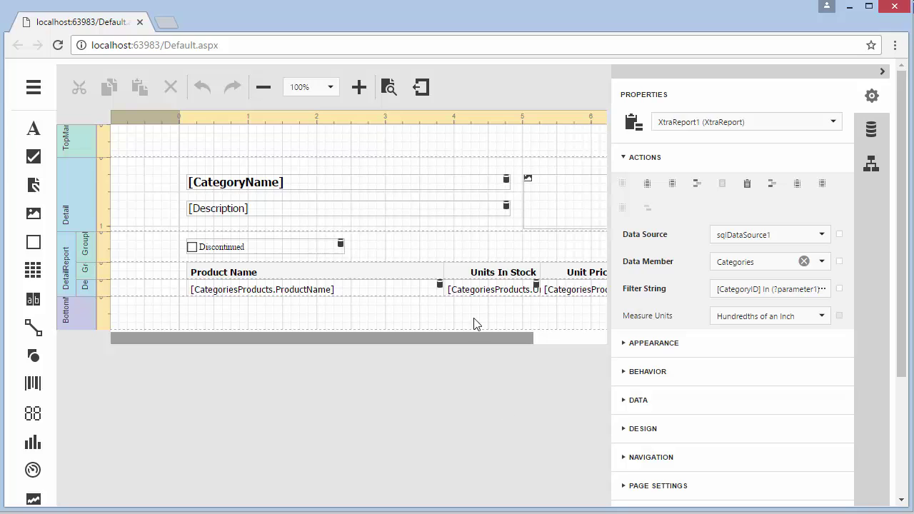
left_click(421, 92)
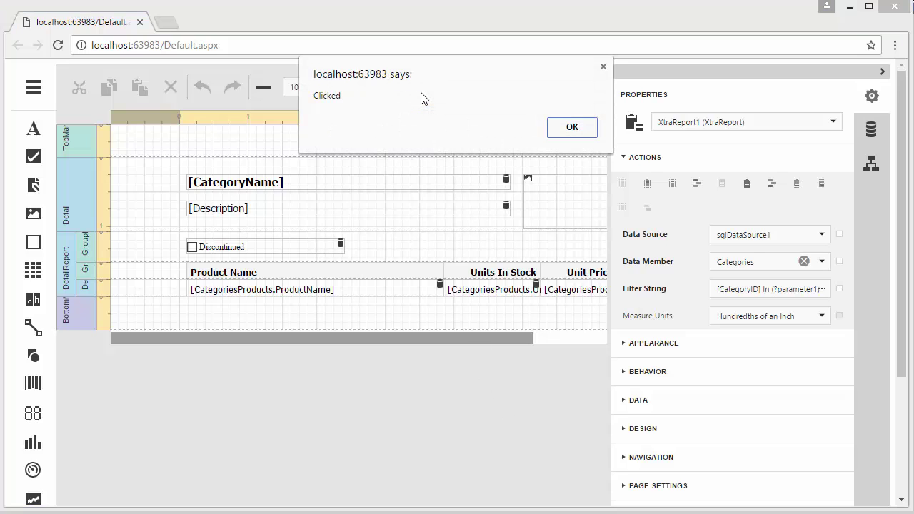
left_click(572, 127)
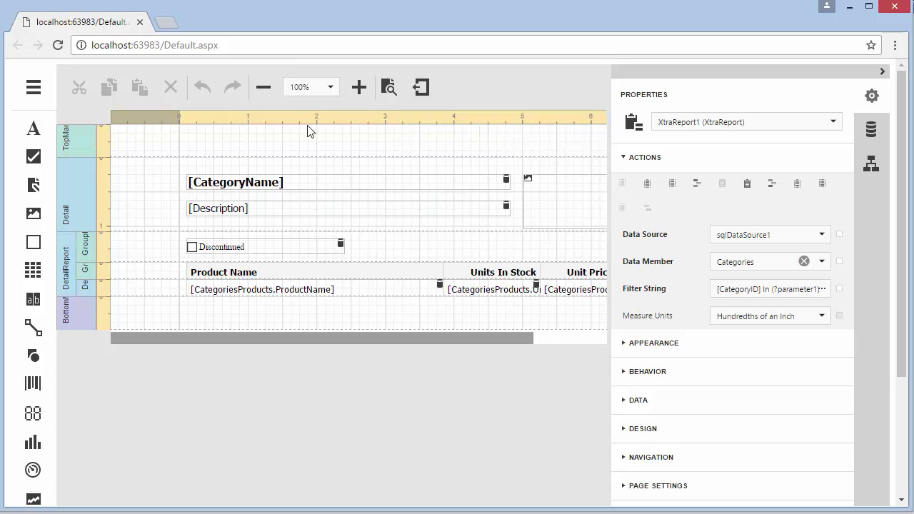
left_click(39, 91)
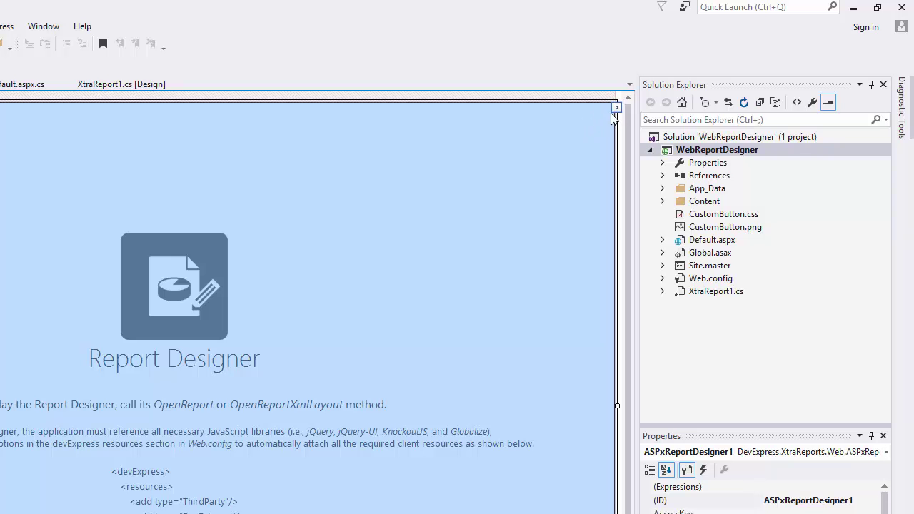
Add ReportStorageWebExtension1 via the smart tag, reviewing its GetData/SetData methods and Global.asax registration
left_click(616, 107)
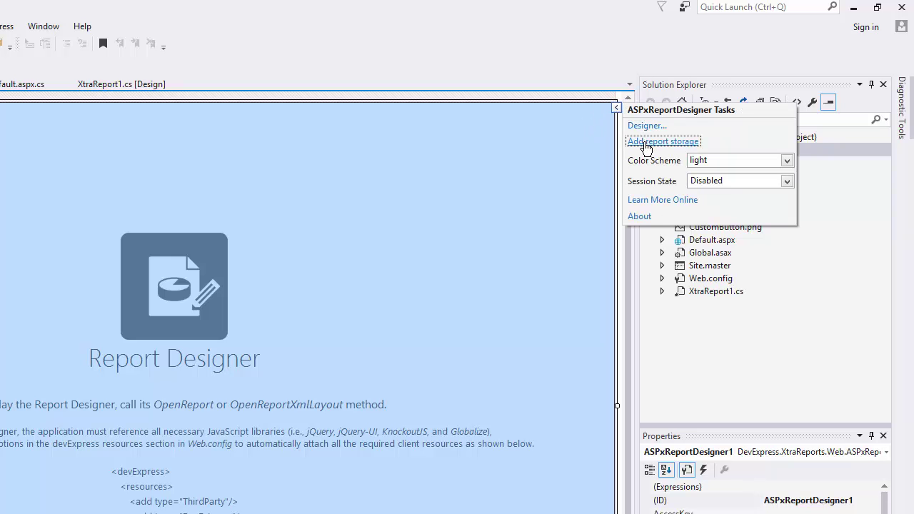
left_click(646, 142)
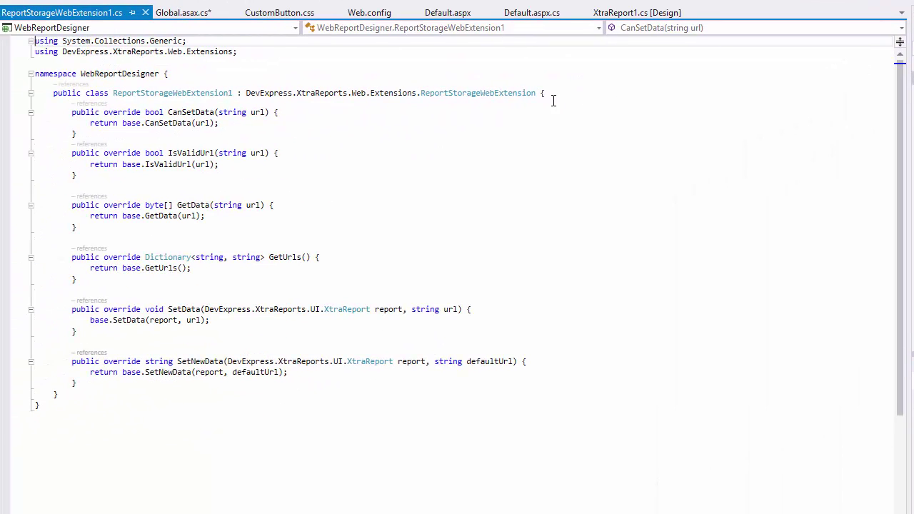
double_click(486, 95)
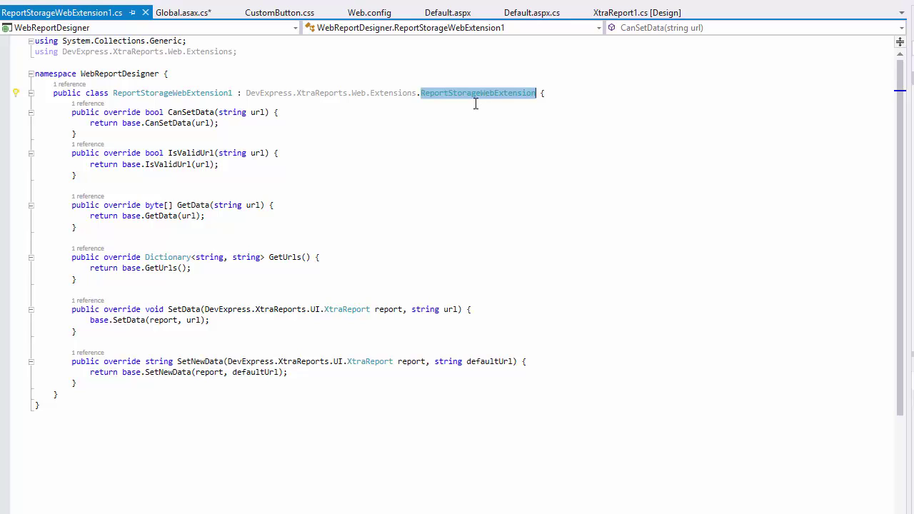
double_click(193, 312)
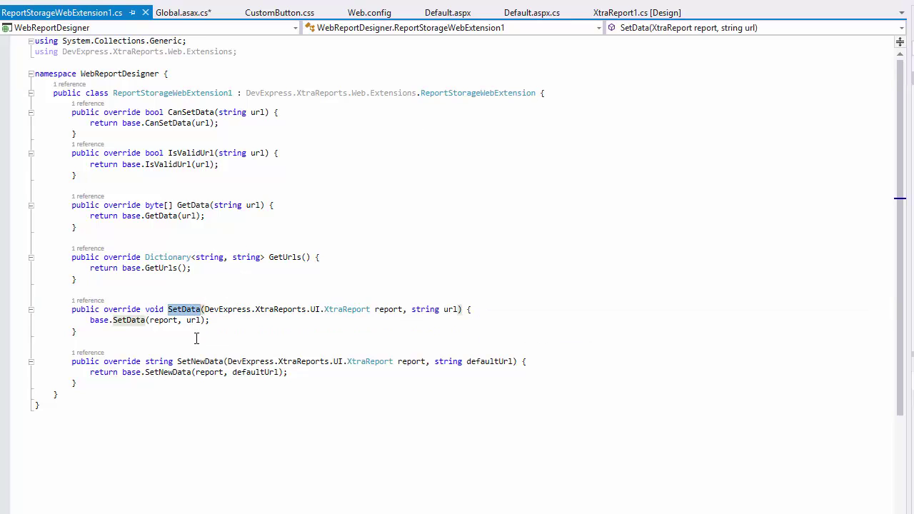
double_click(199, 363)
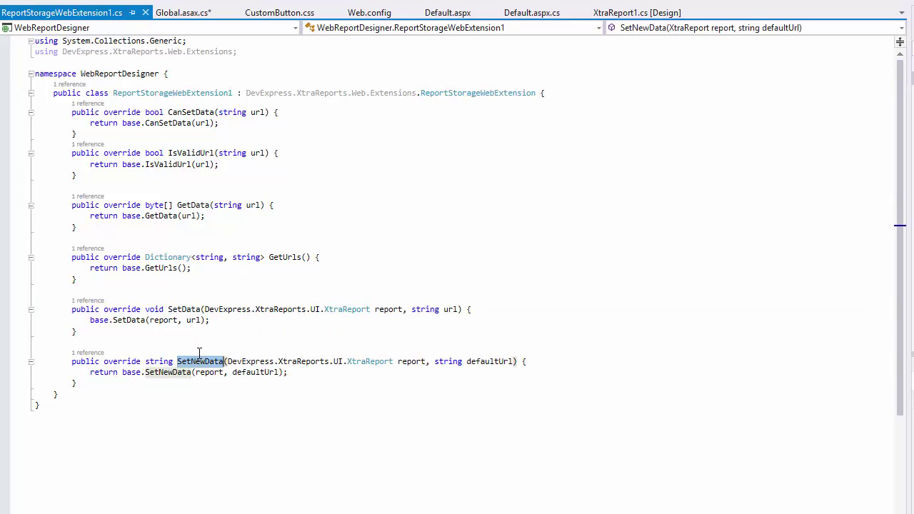
double_click(192, 207)
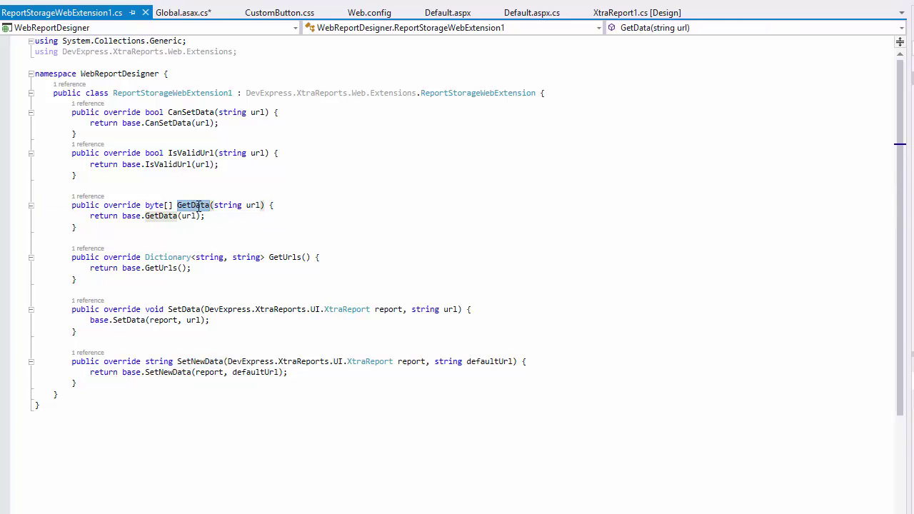
double_click(709, 182)
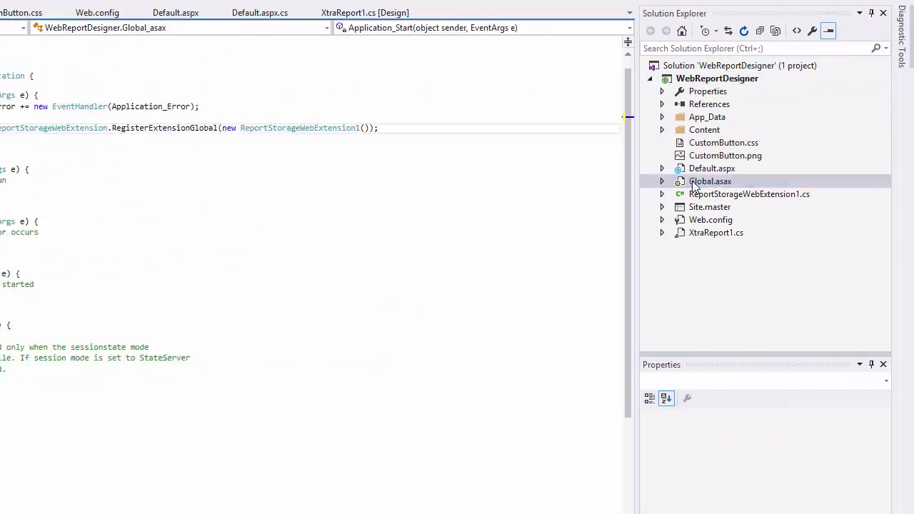
double_click(460, 130)
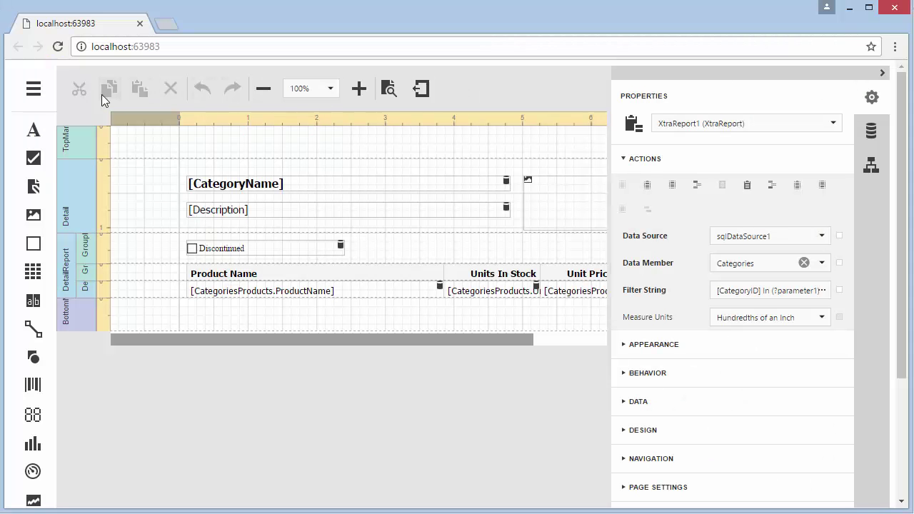
Try Save As in the running designer, then close the empty Save Report dialog
left_click(43, 91)
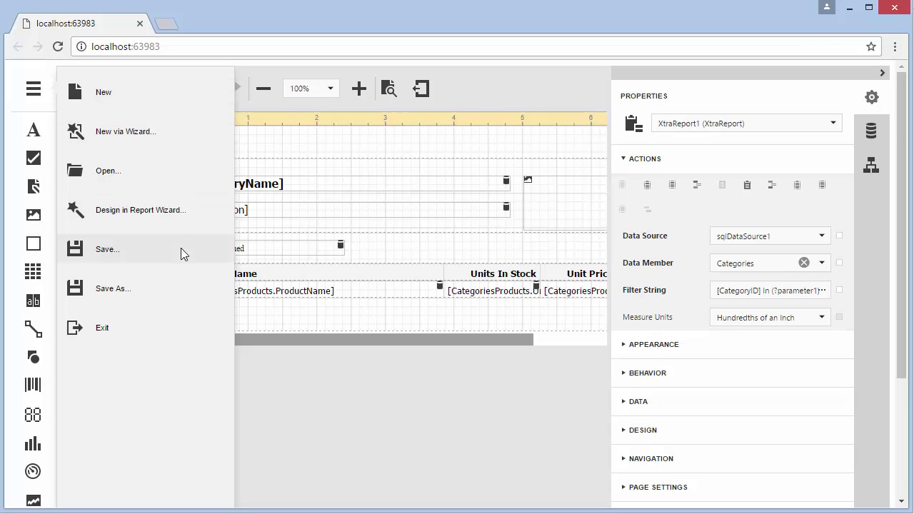
left_click(181, 287)
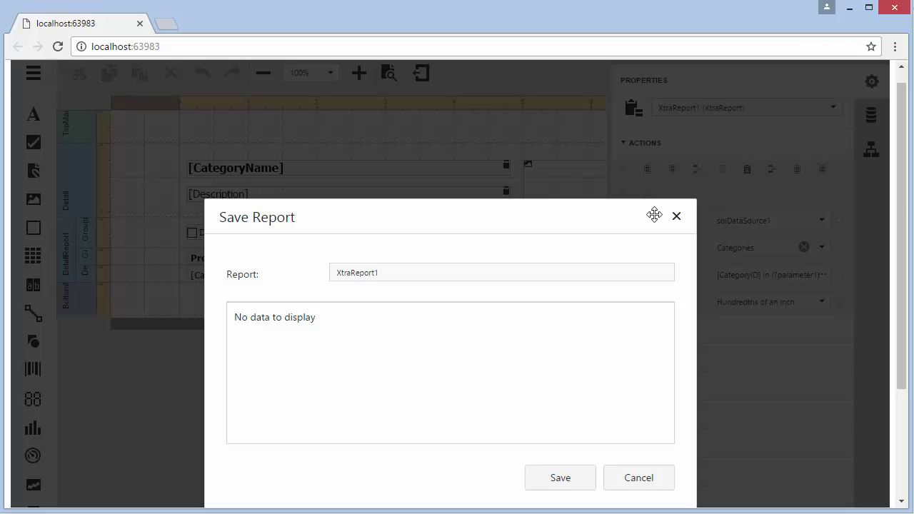
left_click(675, 217)
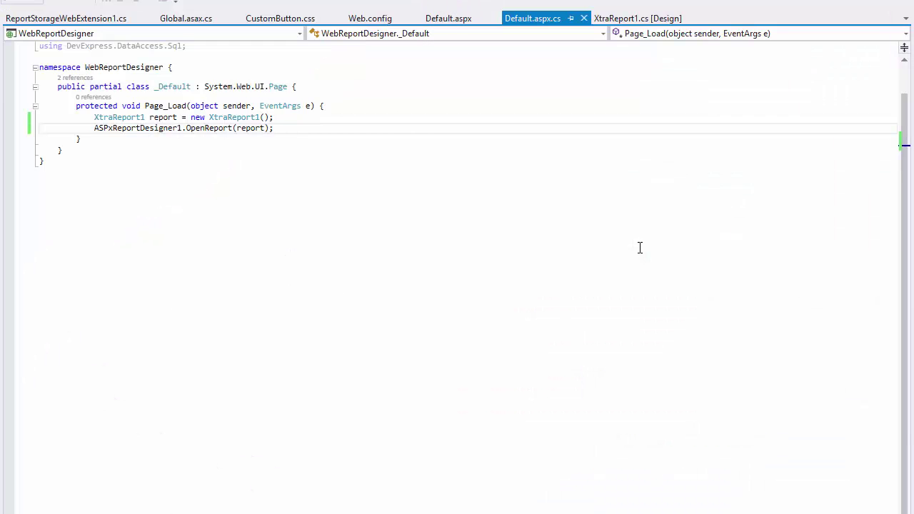
Add Page_Load code creating a Northwind SqlDataSource with a Products query and adding it to DataSources
left_click(353, 106)
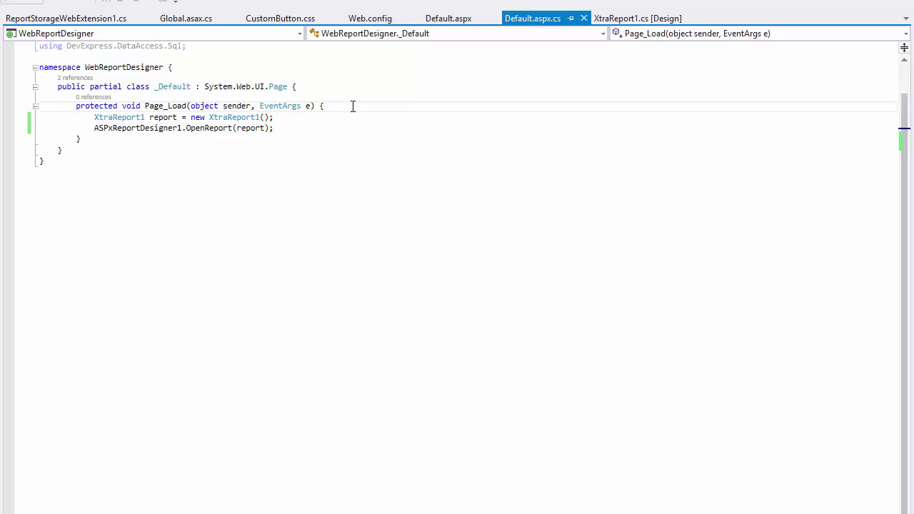
key("Return")
type("// Create a SQL data source with the specified connection parameters. MsSqlConnectionParameters connectionParameters =     new MsSqlConnectionParameters(\"localhost\", \"Northwind\", null, null, MsSqlAuthorizationType.Windows); SqlDataSource ds = new SqlDataSource(connectionParameters);  // Create a custom SQL query to access the Products data table. CustomSqlQuery query = new CustomSqlQuery(); query.Name = \"Products\"; query.Sql = \"SELECT * FROM Products\"; ds.Queries.Add(query); ds.RebuildResultSchema();  // Add the created data source to the list of default data sources. ASPxReportDesigner1.DataSources.Add(\"Northwind\", ds);")
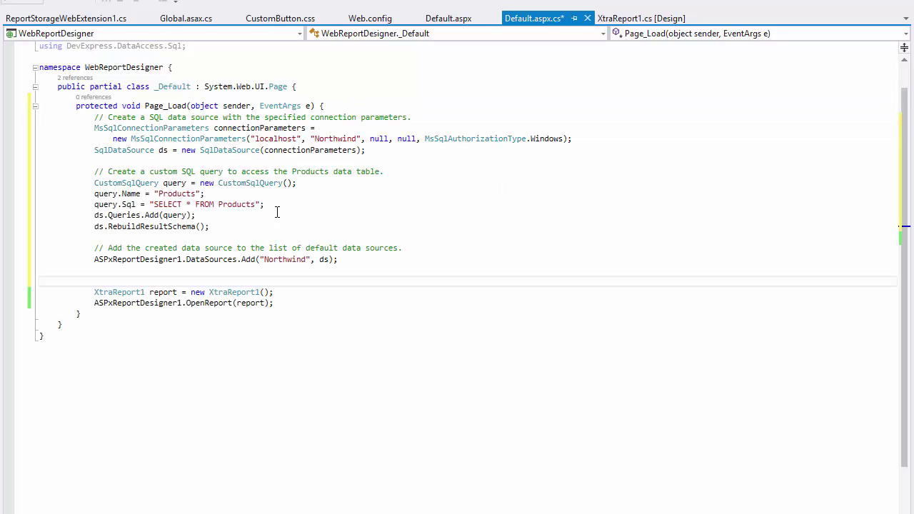
double_click(220, 260)
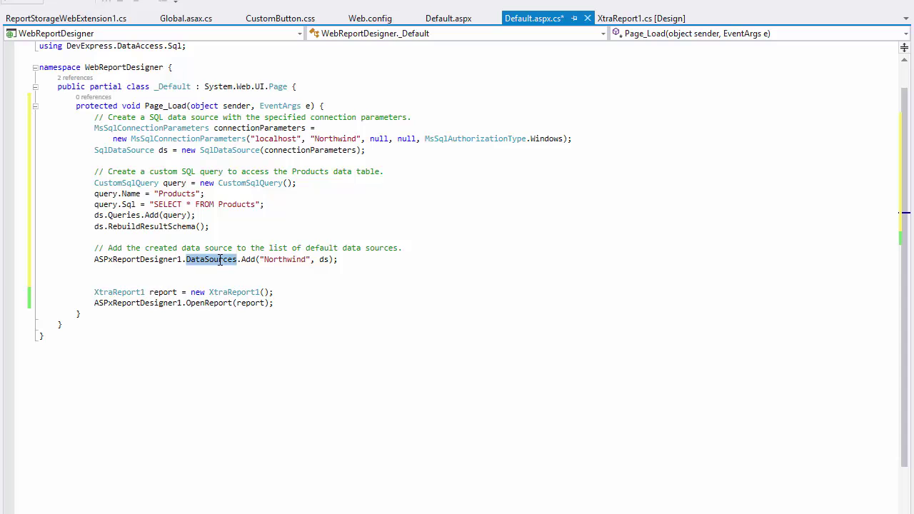
double_click(269, 260)
From the Field List, add the Northwind data source to the report as Northwind1
left_click(358, 261)
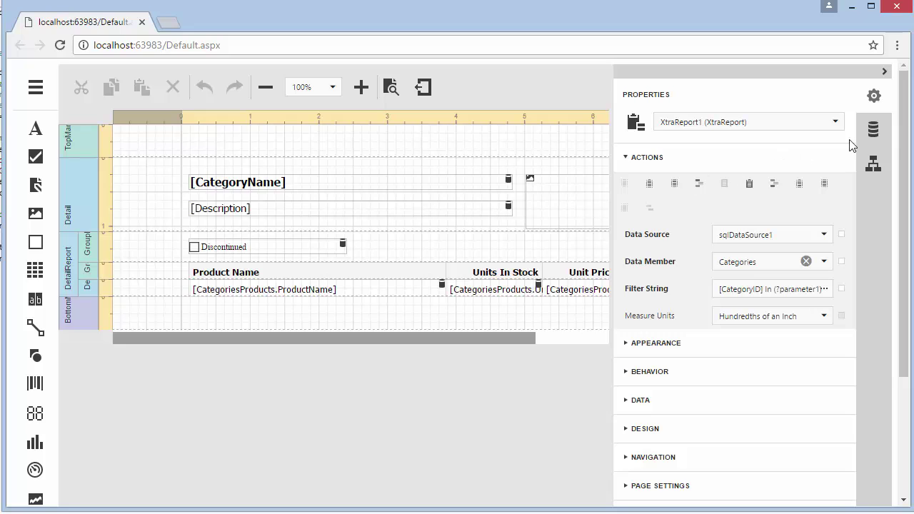
left_click(871, 132)
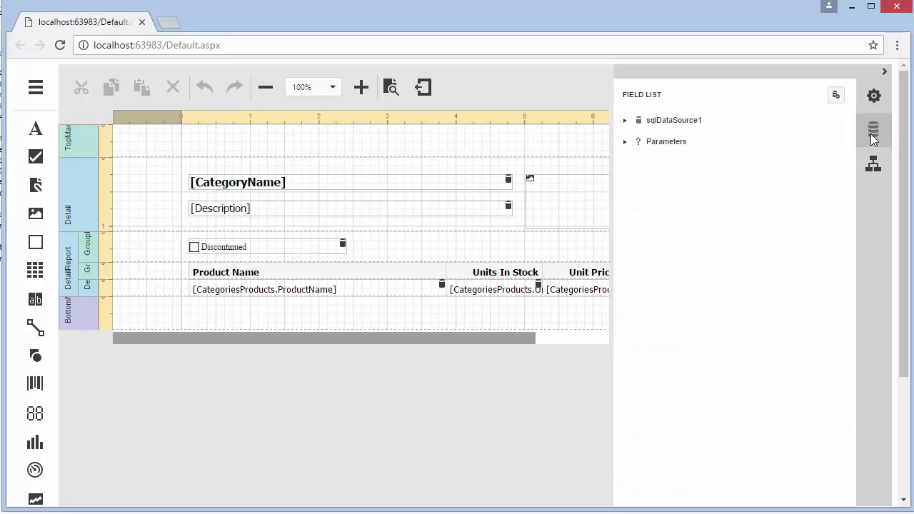
left_click(836, 98)
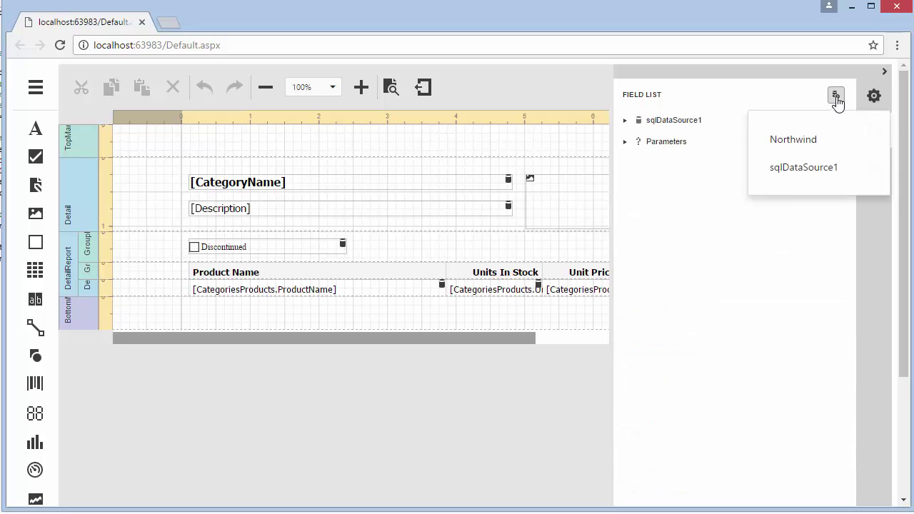
left_click(830, 143)
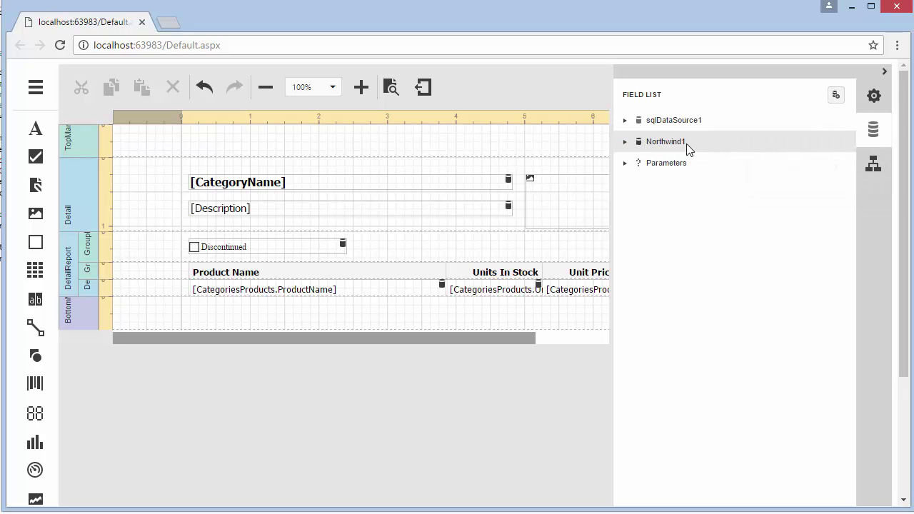
left_click(875, 99)
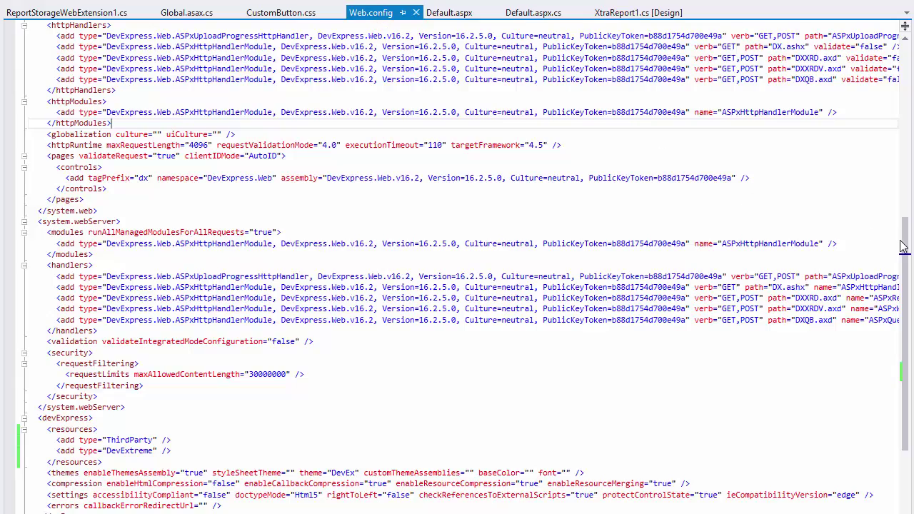
Confirm the nwind connection string, add RegisterDataSourceWizardConfigFileConnectionStringsProvider() to Application_Start, and rerun the app
left_click_drag(905, 247, 907, 82)
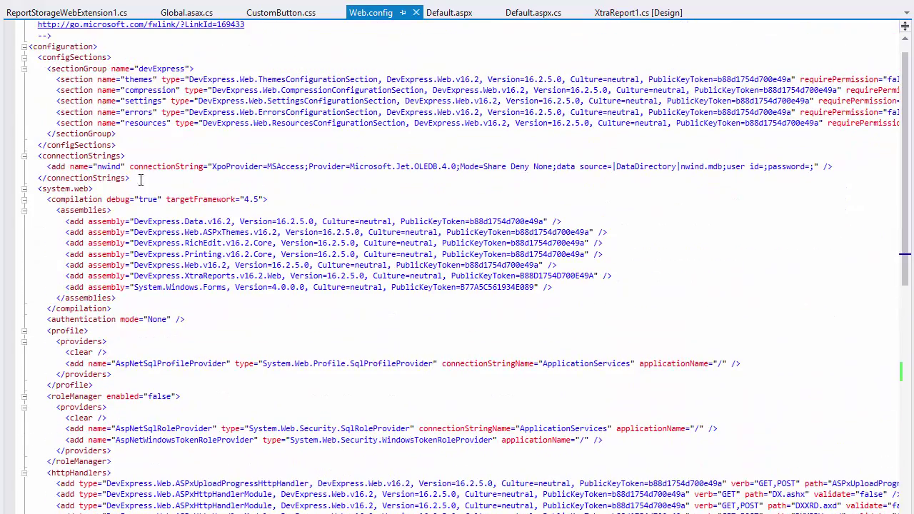
double_click(110, 167)
left_click(186, 13)
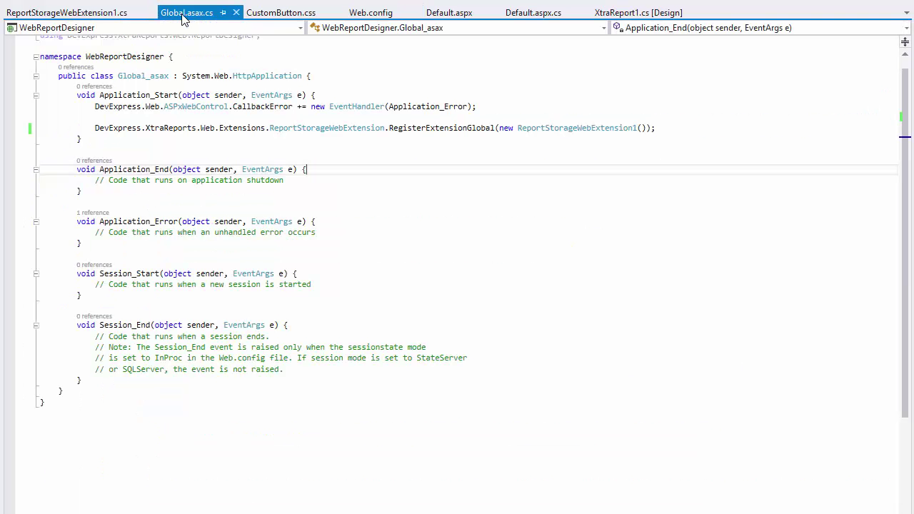
left_click(673, 128)
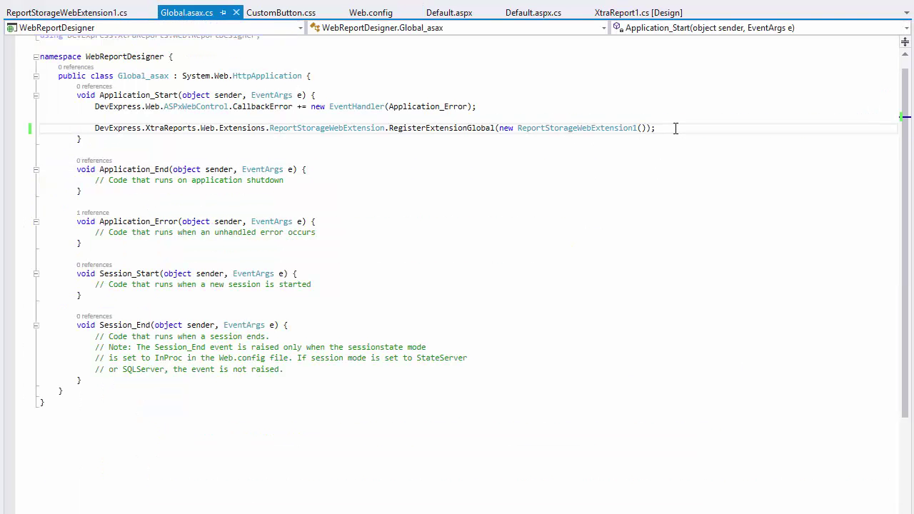
type("// Register a connection strings provider. DefaultReportDesignerContainer.RegisterDataSourceWizardConfigFileConnectionStringsProvider();")
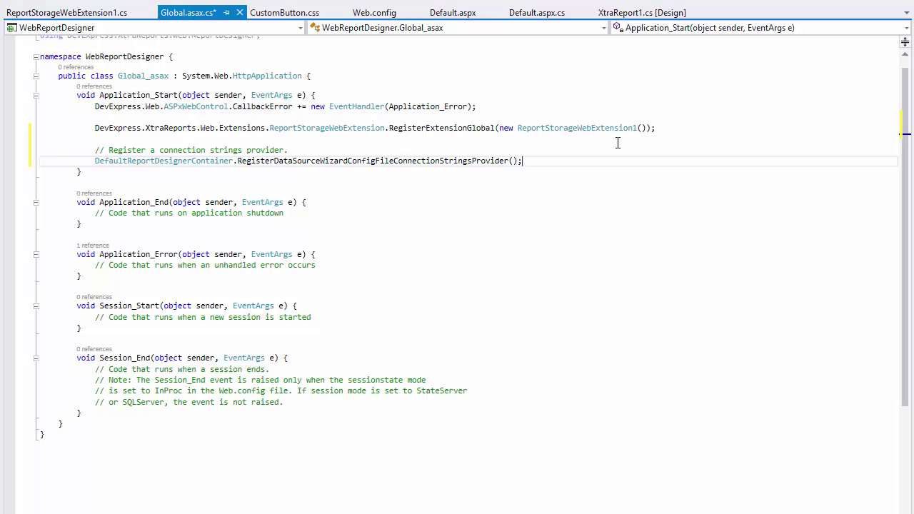
left_click_drag(348, 161, 395, 161)
key("End")
key("F5")
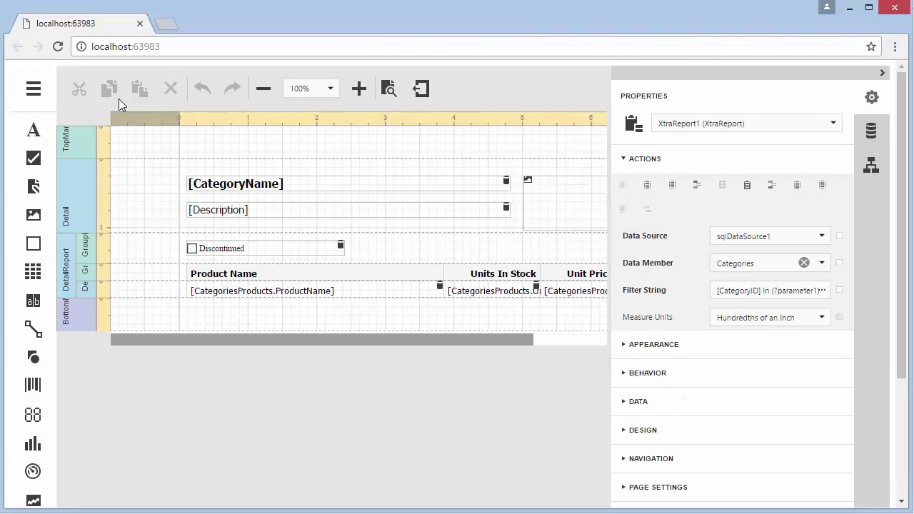
Add a SQL data source on the nwind connection including the Categories and Products tables
left_click(34, 94)
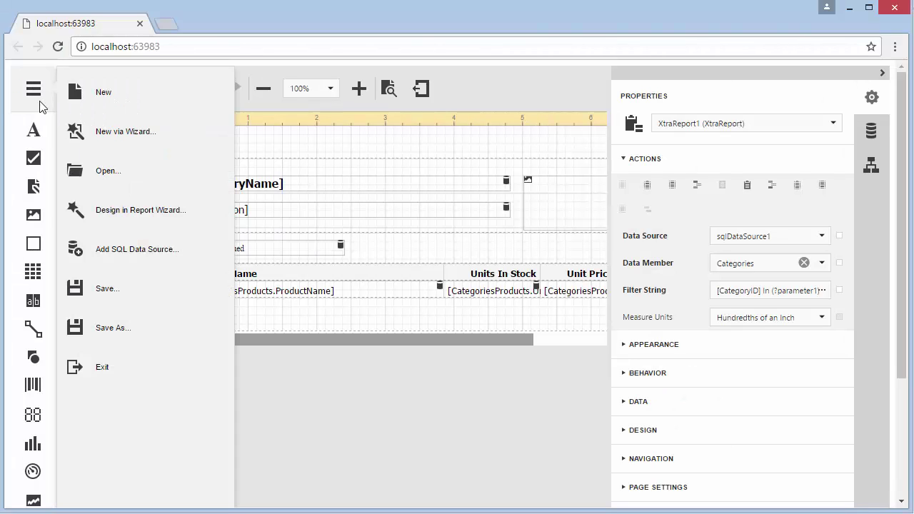
left_click(191, 251)
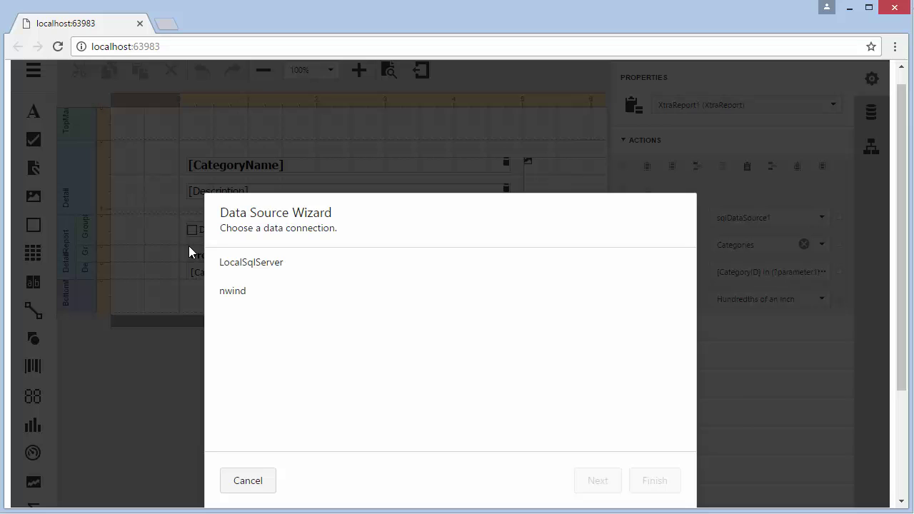
left_click(308, 304)
left_click(618, 482)
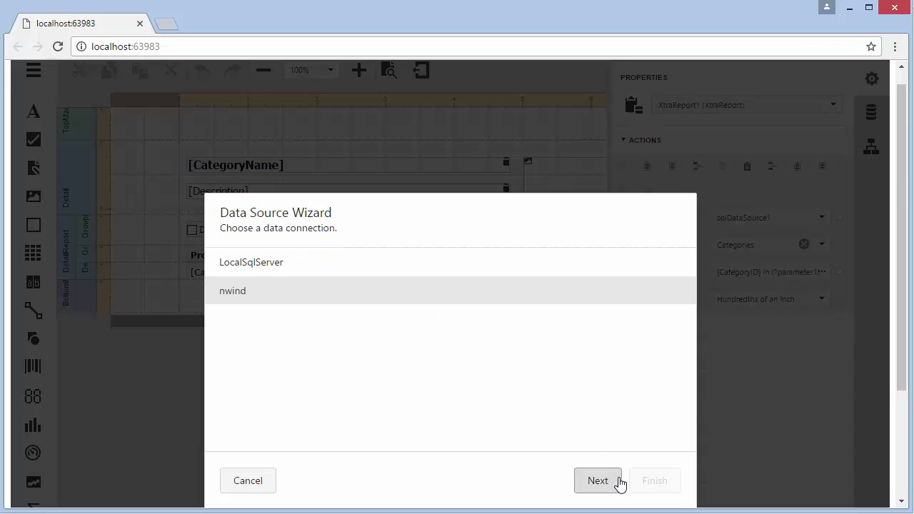
left_click(224, 261)
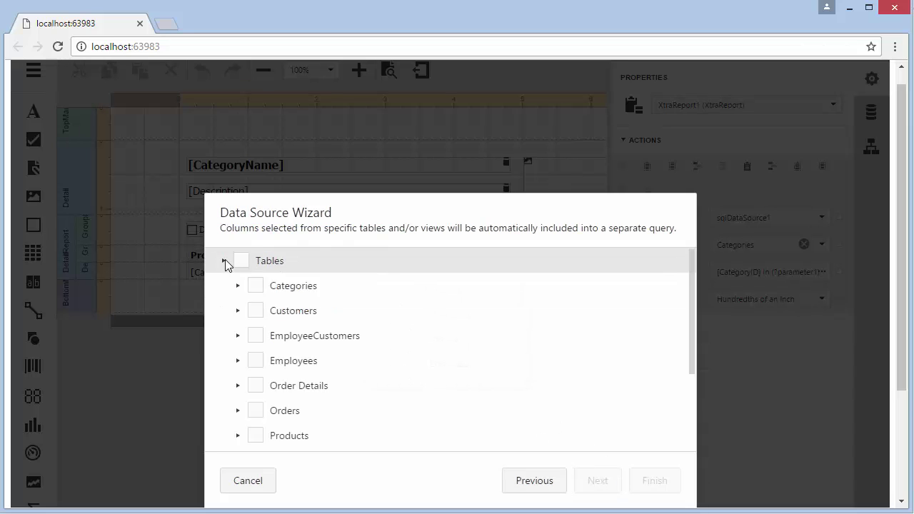
left_click(255, 285)
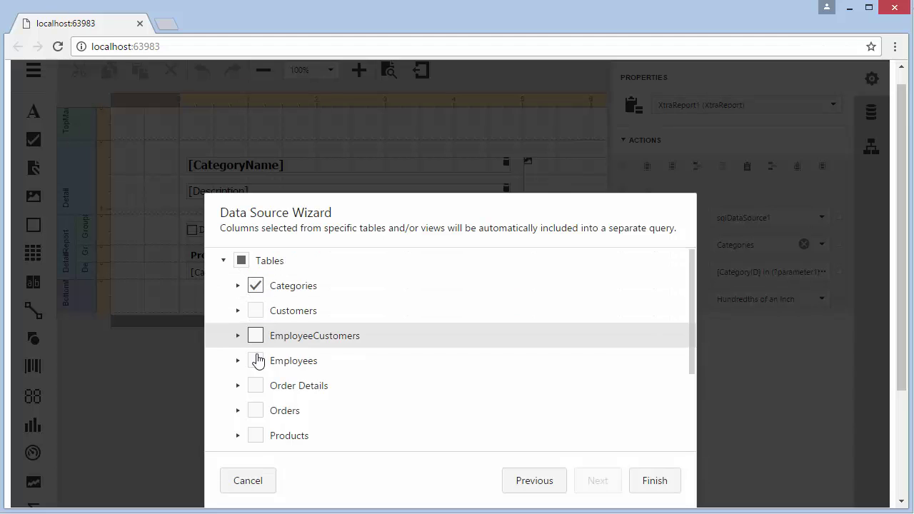
left_click(258, 437)
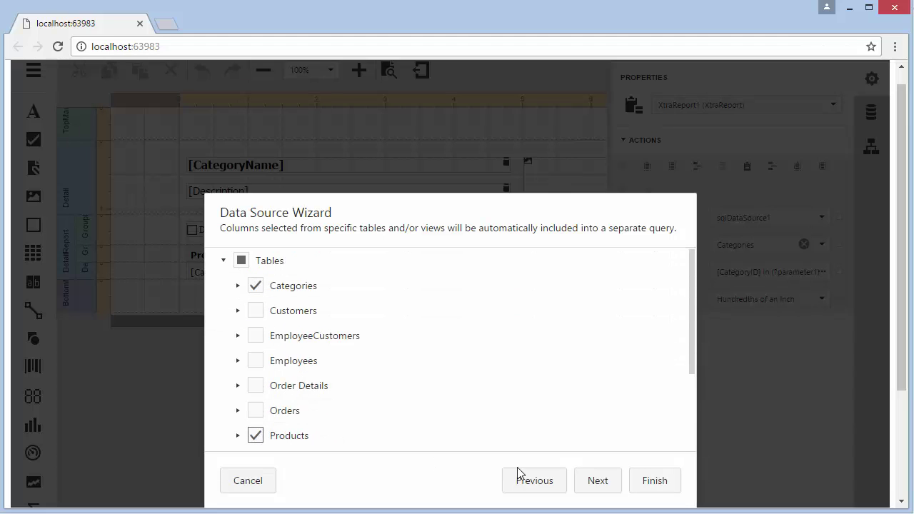
left_click(589, 488)
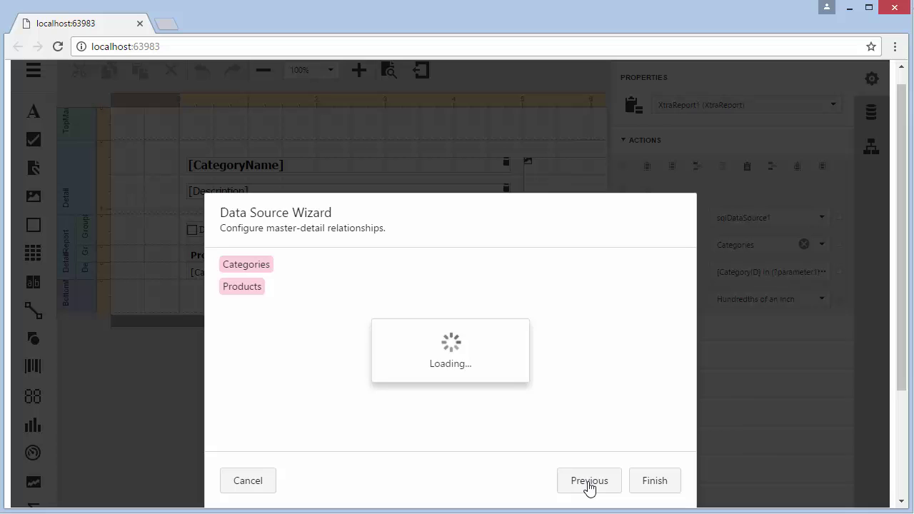
left_click(645, 484)
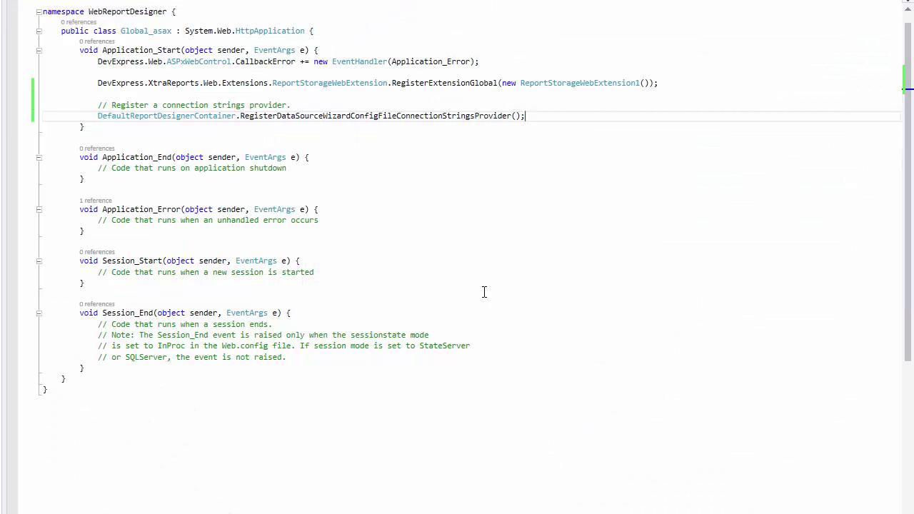
Add RegisterDataSourceWizardConnectionStringsProvider<MyDataSourceWizardConnectionStringsProvider>() below the config-file provider registration
key("Return")
key("Return")
type("// Register the custom connection strings provider. DefaultReportDesignerContainer.RegisterDataSourceWizardConnectionStringsProvider<MyDataSourceWizardConnectionStringsProvider>();")
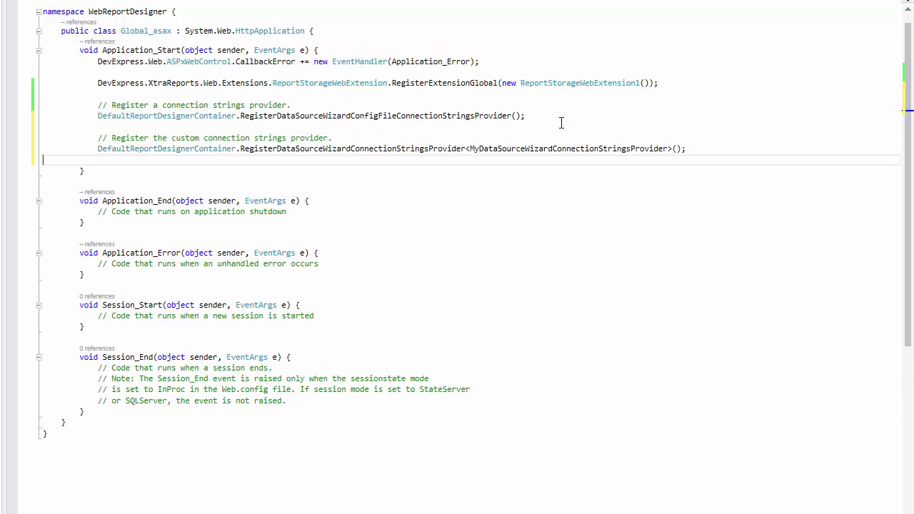
double_click(577, 149)
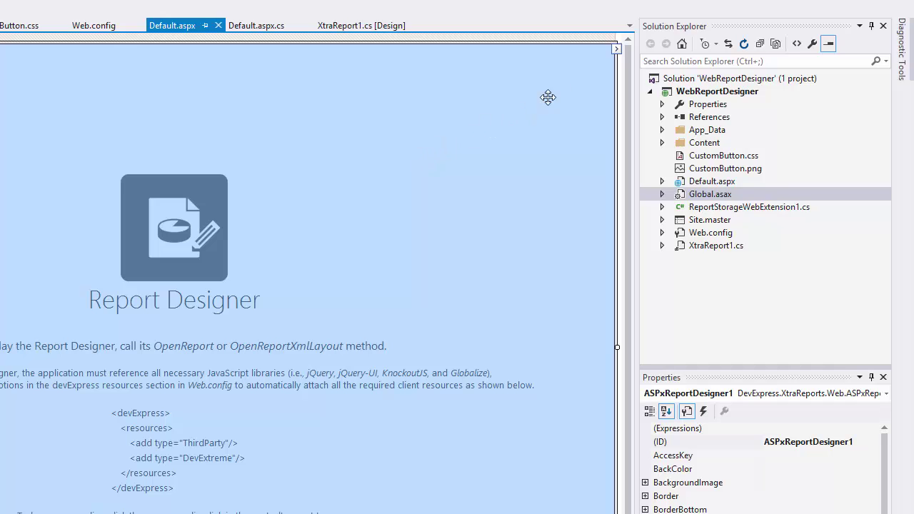
Change the ASPxReportDesigner's Color Scheme from light to dark
left_click(617, 49)
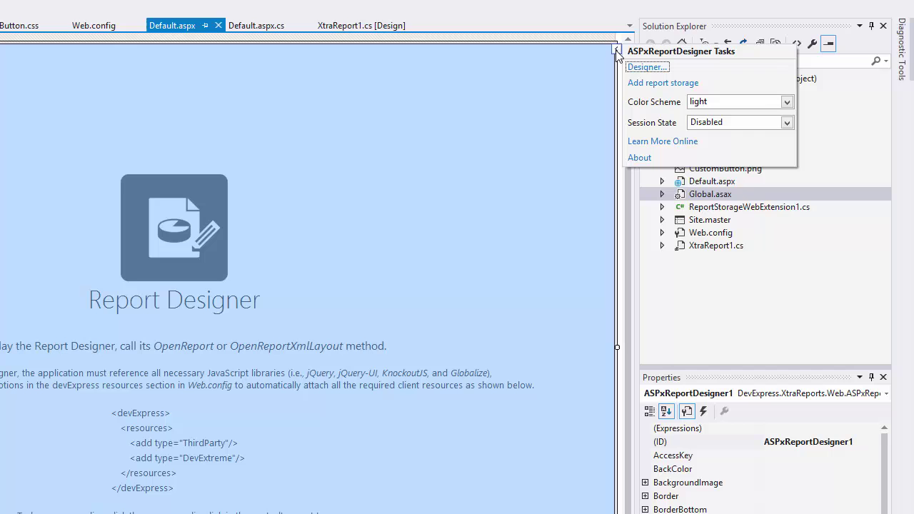
left_click(786, 102)
left_click(781, 134)
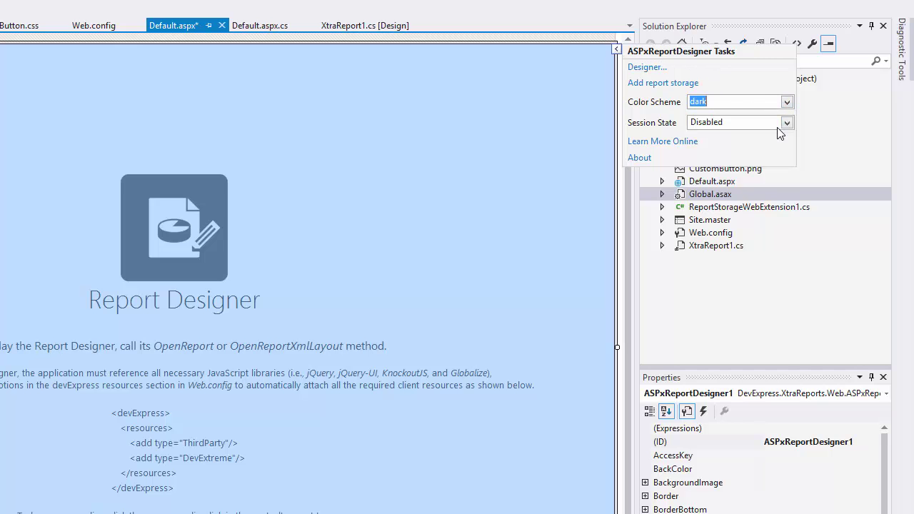